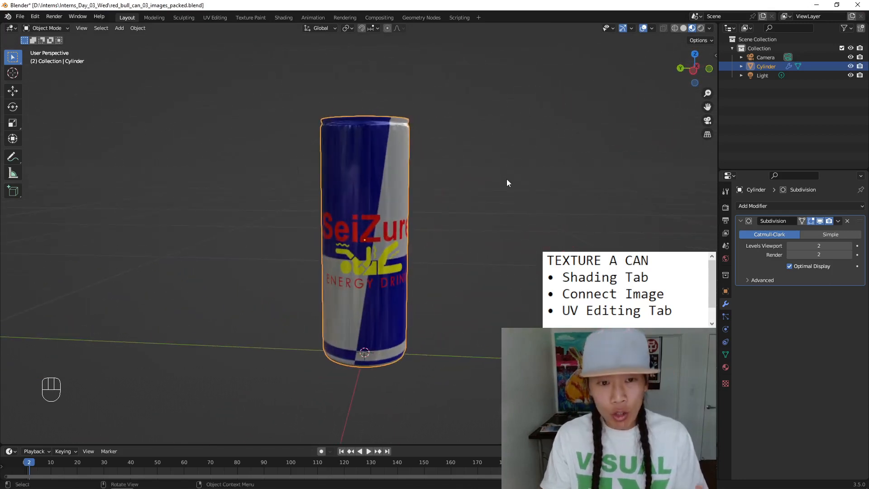
pyautogui.moveTo(649, 277); pyautogui.dragTo(545, 277)
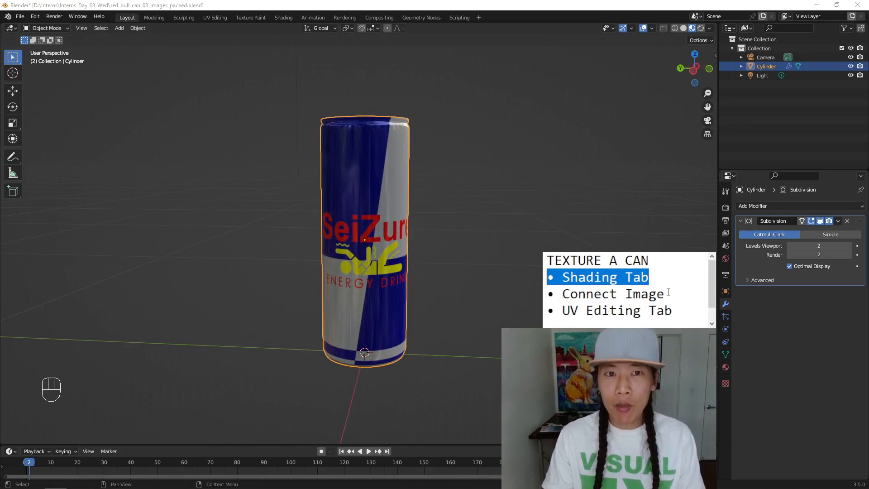
pyautogui.moveTo(690, 309); pyautogui.dragTo(547, 317)
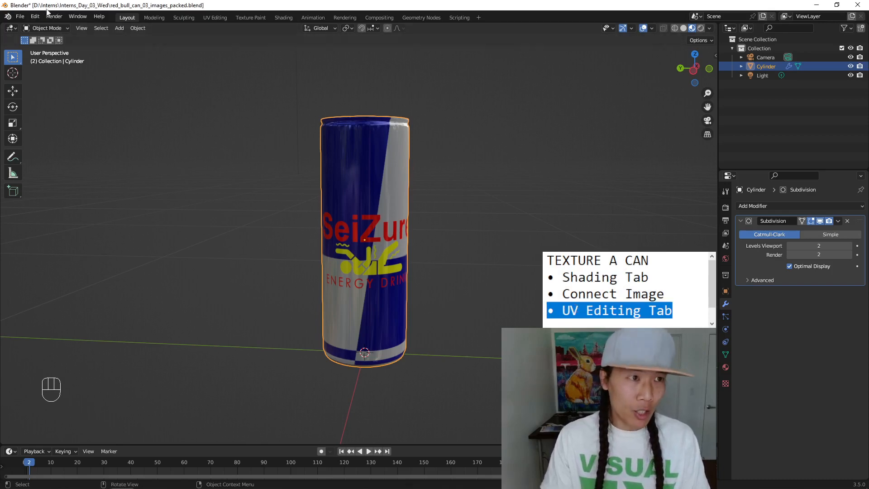
# Open 01_can_texture.blend from the Interns_Day_03_Wed folder without saving the changes to the current file.
pyautogui.click(20, 17)
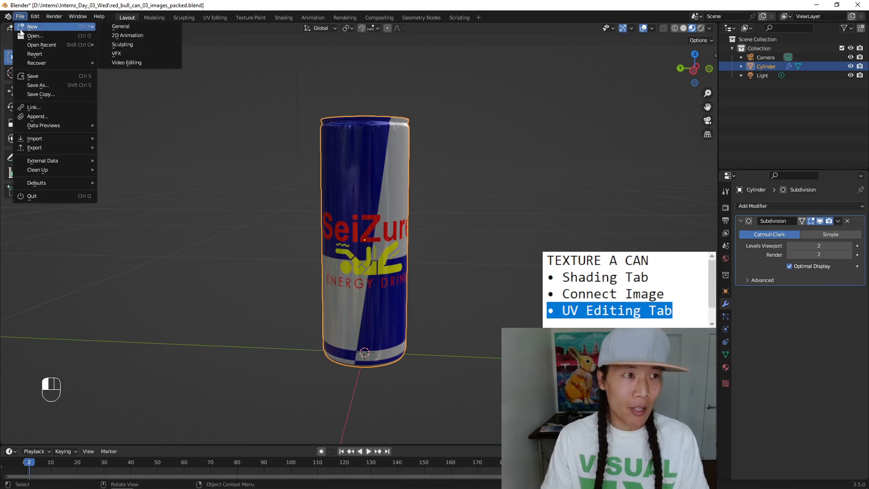
pyautogui.click(25, 36)
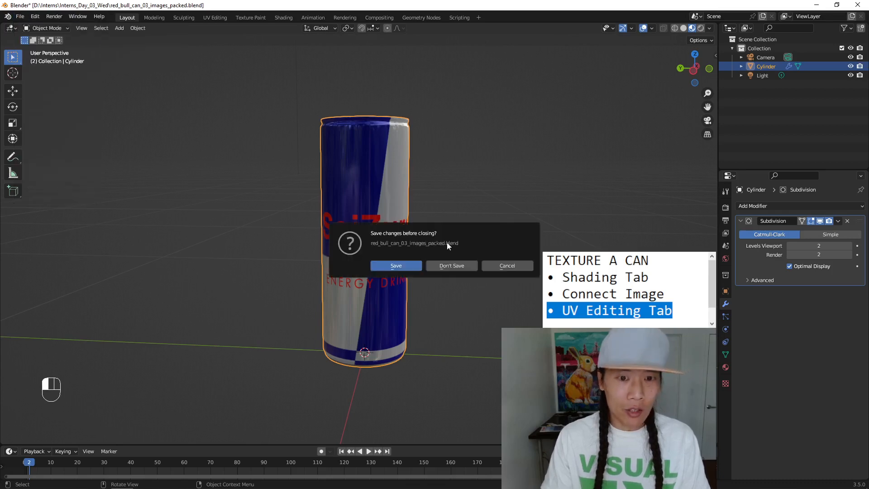
pyautogui.click(447, 265)
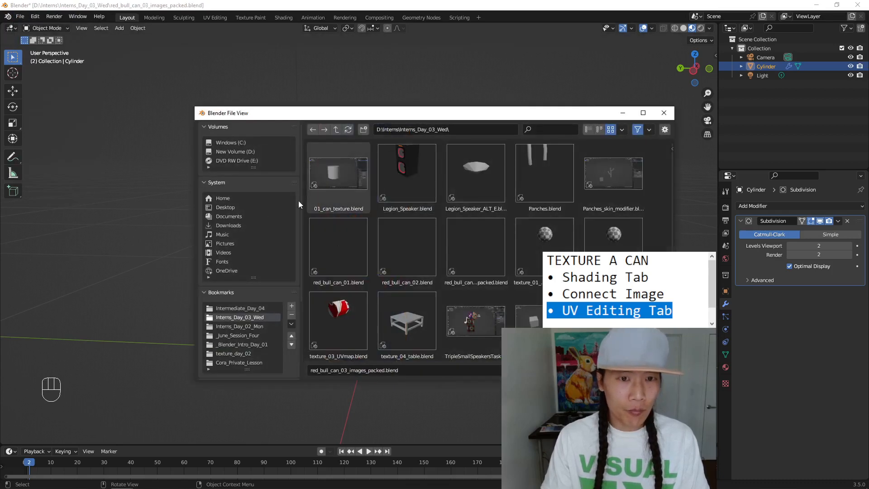
pyautogui.click(588, 129)
pyautogui.doubleClick(338, 155)
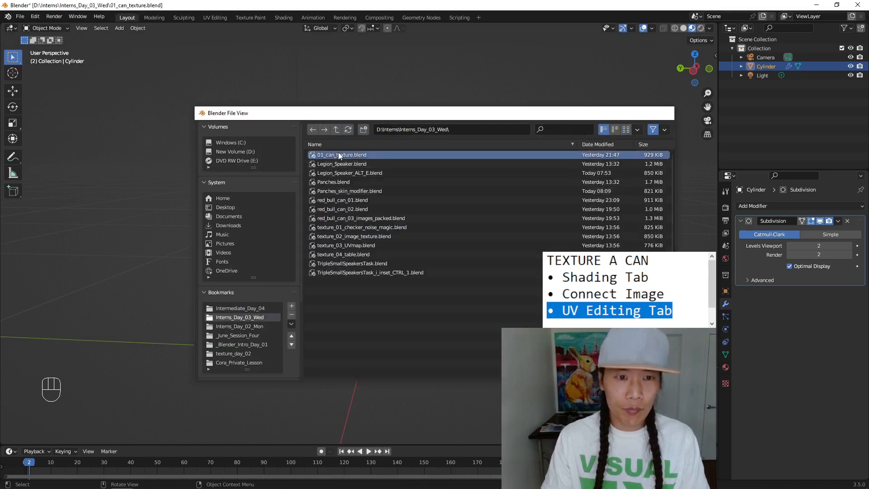
pyautogui.moveTo(396, 164); pyautogui.dragTo(347, 185, button='middle')
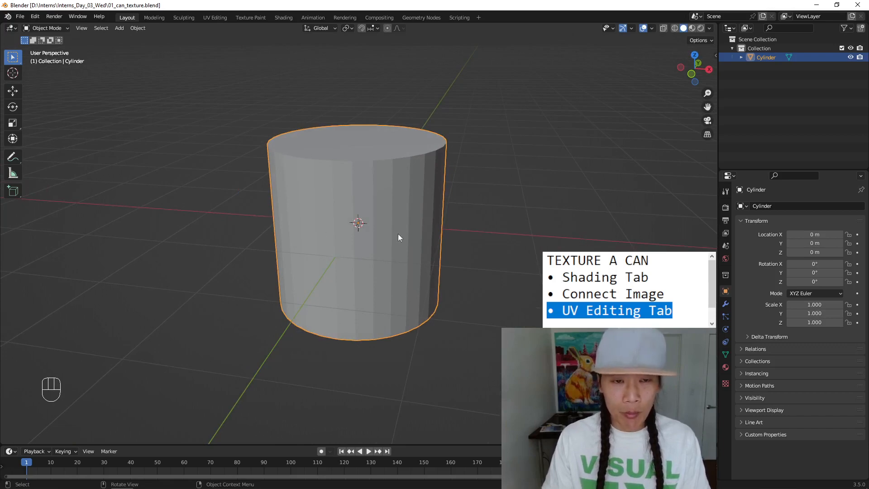
# In the Shading workspace, add two material slots to the cylinder and create a new material in each.
pyautogui.click(283, 18)
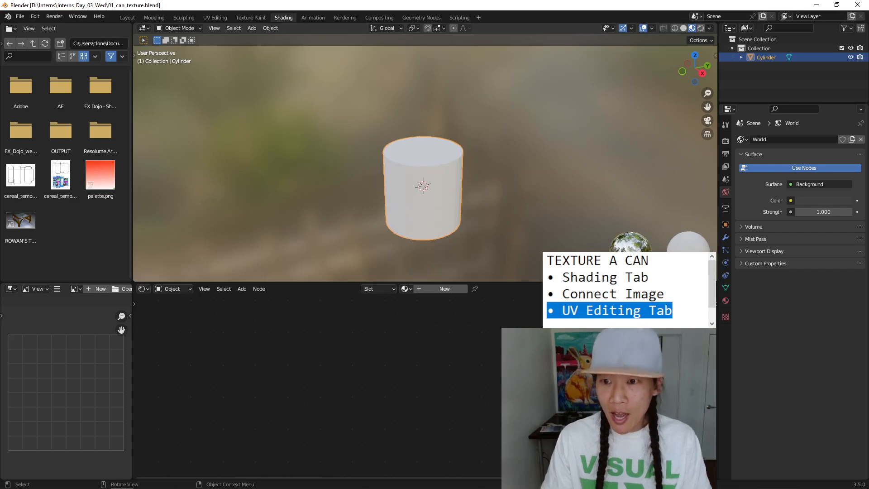
pyautogui.scroll(2, 449, 195)
pyautogui.scroll(2, 455, 178)
pyautogui.click(725, 300)
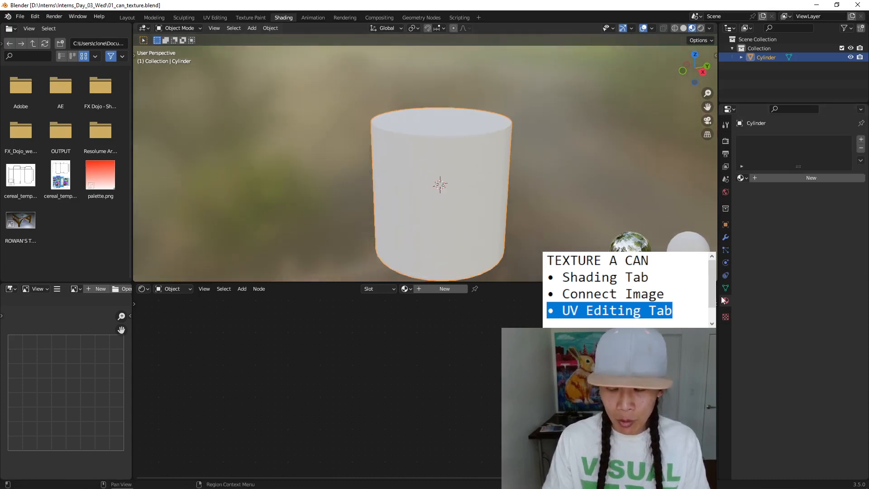
pyautogui.click(859, 140)
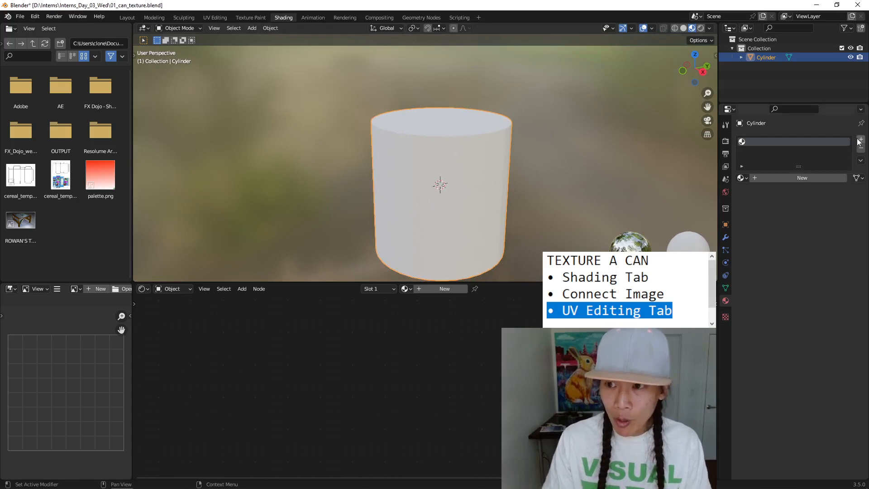
pyautogui.click(860, 140)
pyautogui.click(776, 196)
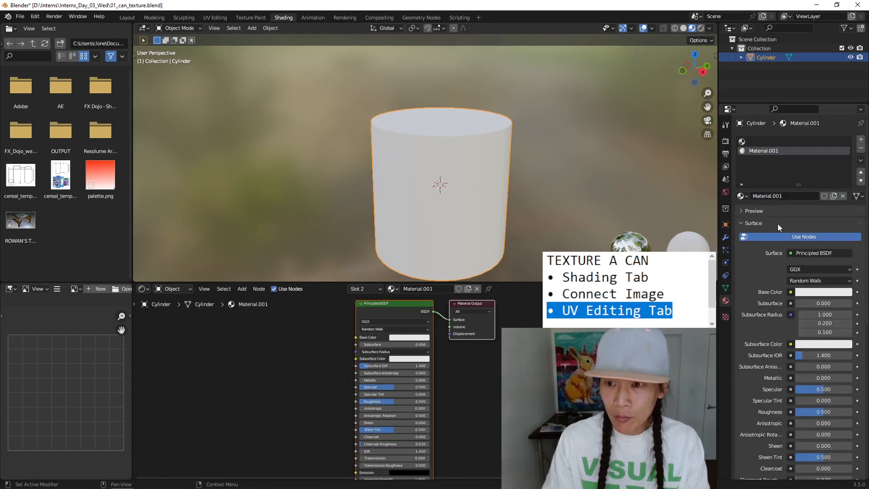
pyautogui.click(773, 142)
pyautogui.click(772, 196)
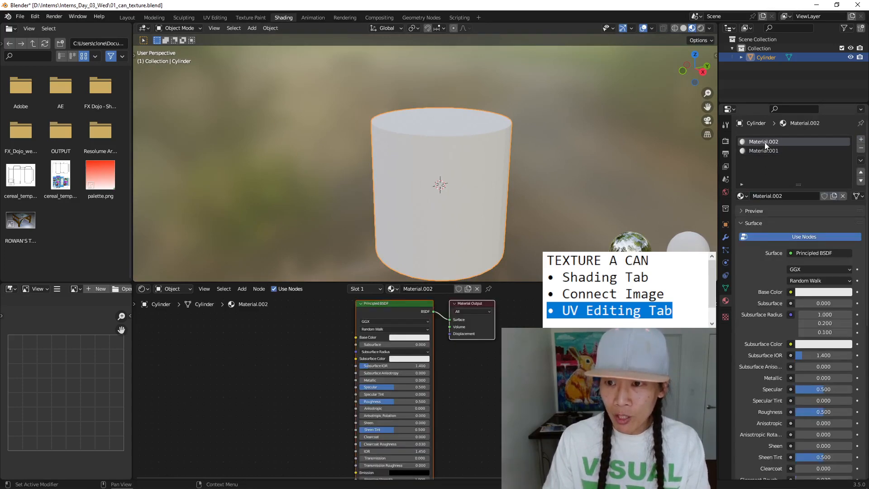
# Rename the material in the first slot "can label" and the one in the second slot "top drinking hole".
pyautogui.doubleClick(764, 141)
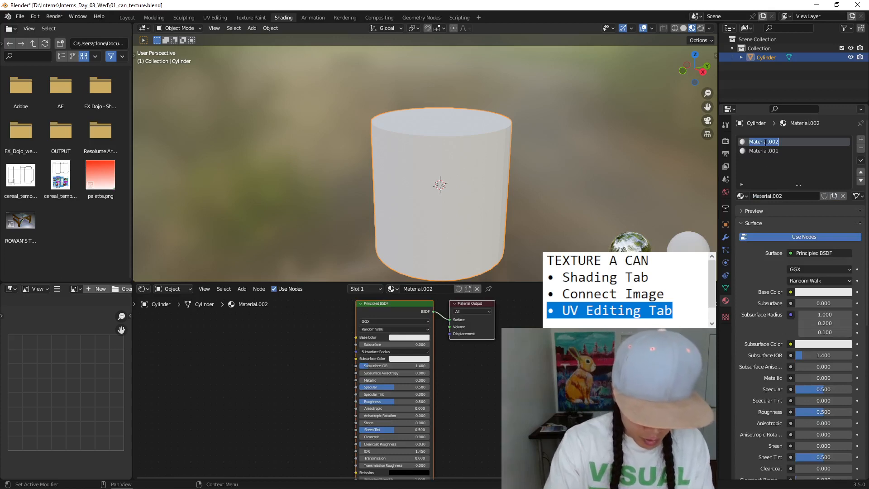
pyautogui.write('can label')
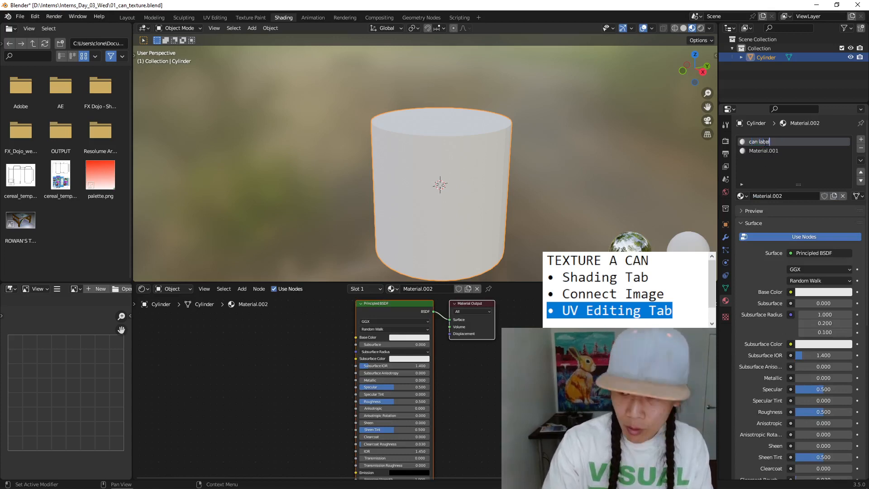
pyautogui.press('Return')
pyautogui.click(766, 151)
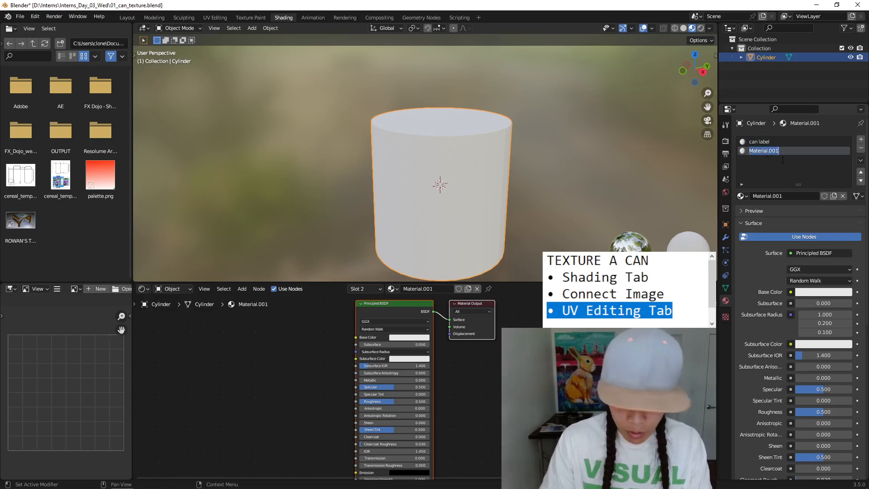
pyautogui.write('top drinking hole')
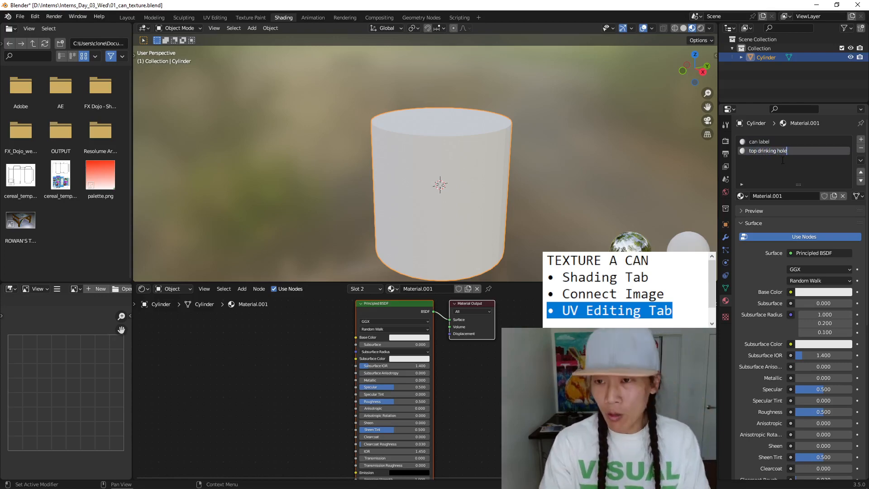
pyautogui.press('Return')
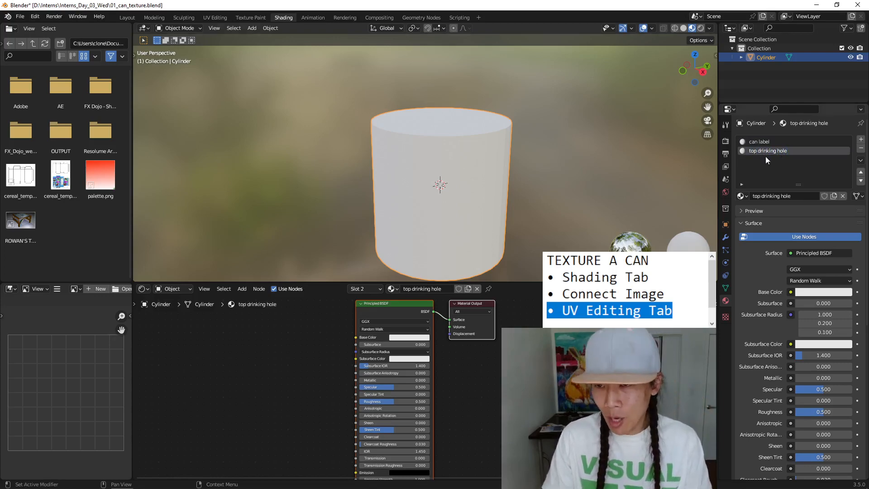
# Set the base color of the can label material to green and that of top drinking hole to magenta.
pyautogui.click(768, 144)
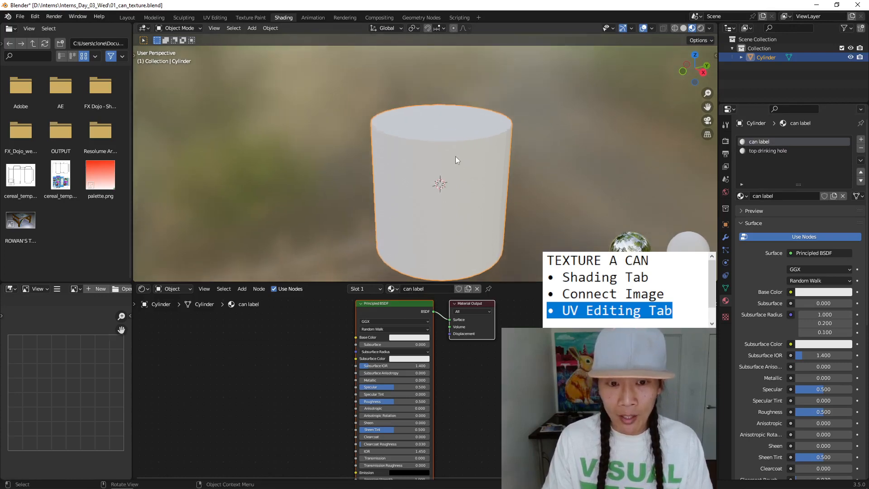
pyautogui.scroll(2, 455, 156)
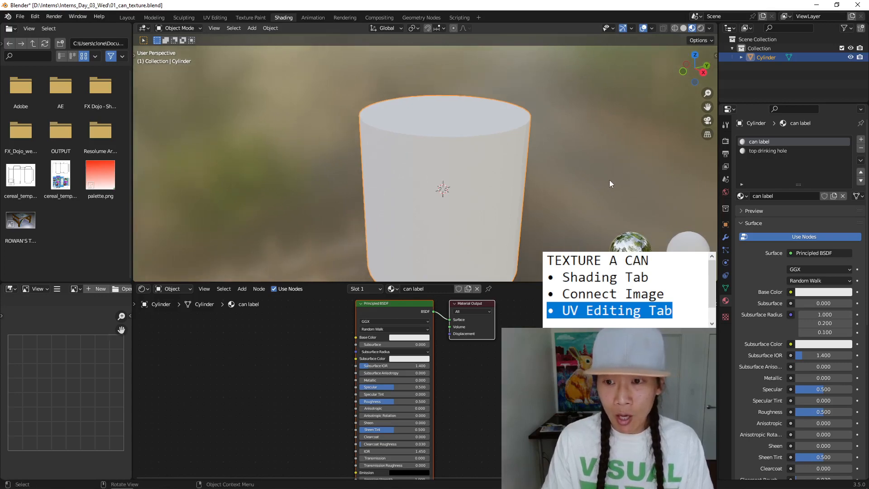
pyautogui.click(833, 293)
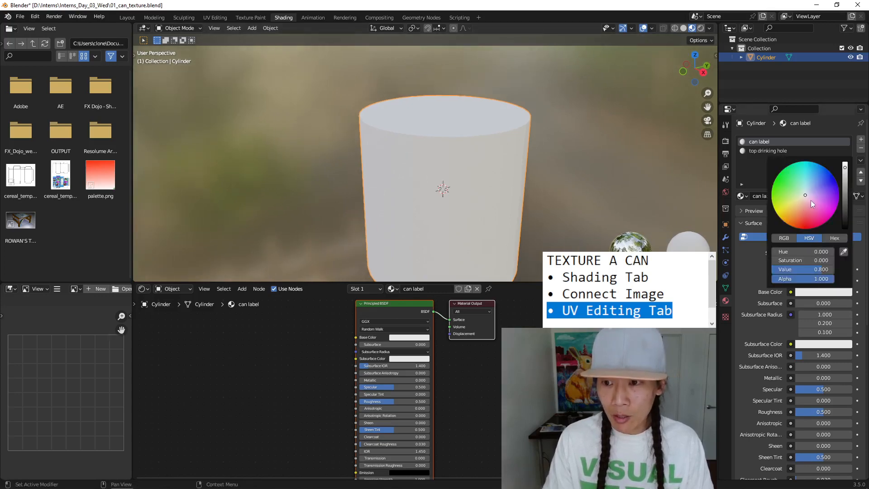
pyautogui.moveTo(806, 199); pyautogui.dragTo(796, 186)
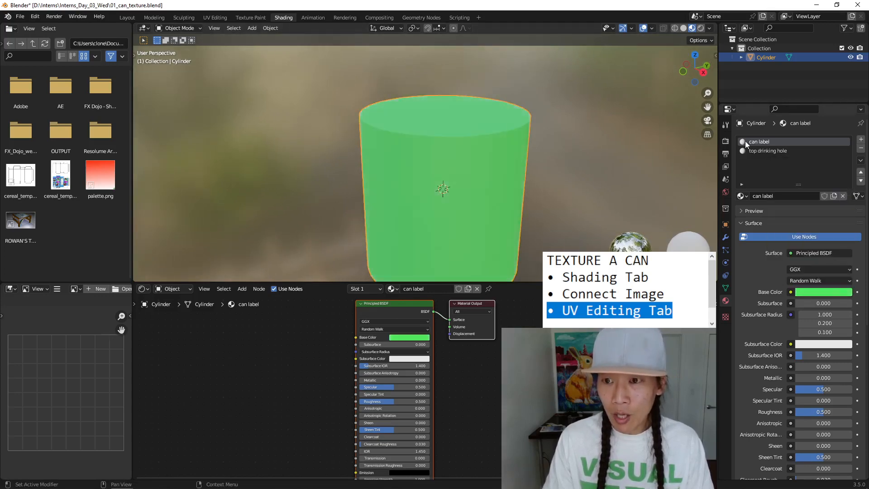
pyautogui.click(752, 151)
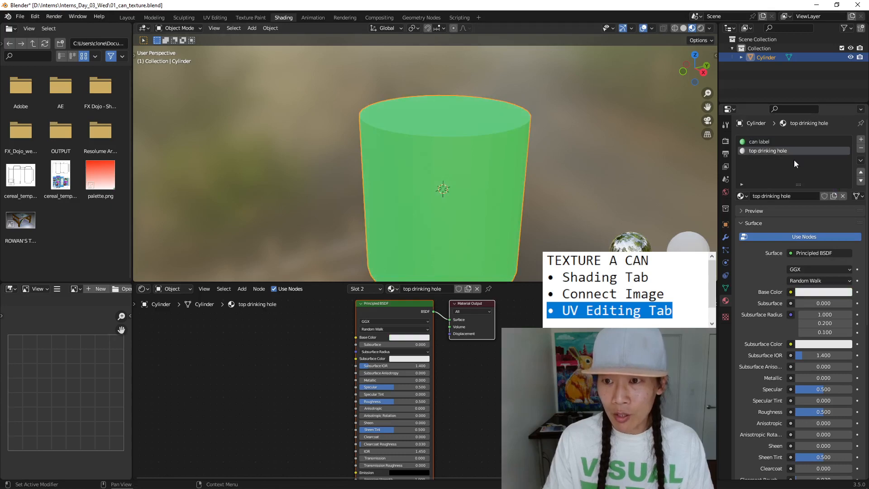
pyautogui.click(812, 293)
pyautogui.moveTo(805, 195); pyautogui.dragTo(825, 213)
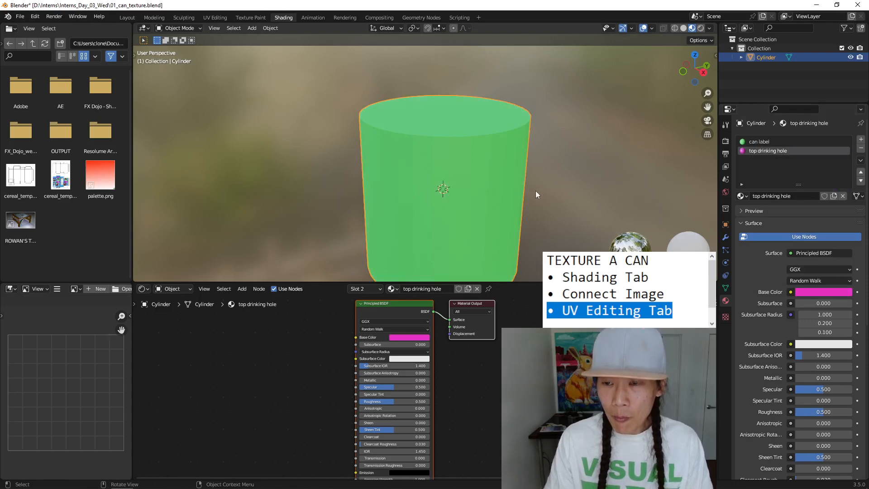
# Assign the top drinking hole material to the cylinder's top face in Edit Mode and return to Object Mode.
pyautogui.press('Tab')
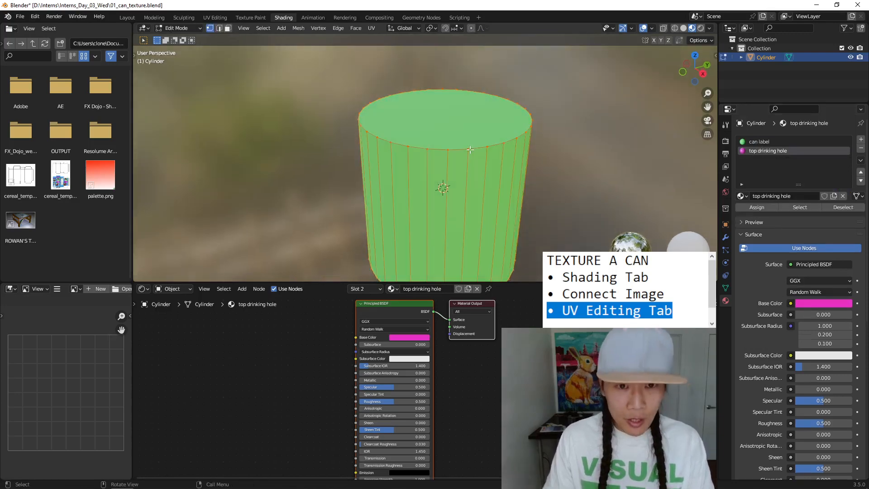
pyautogui.click(227, 28)
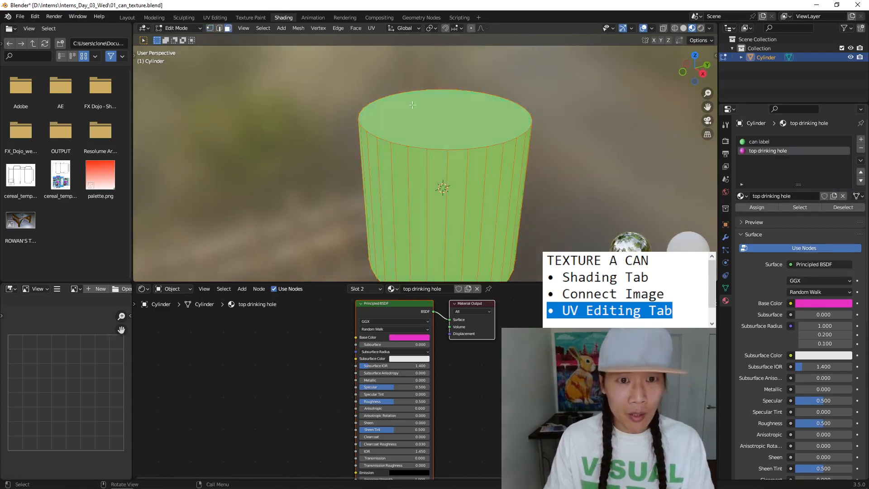
pyautogui.click(473, 142)
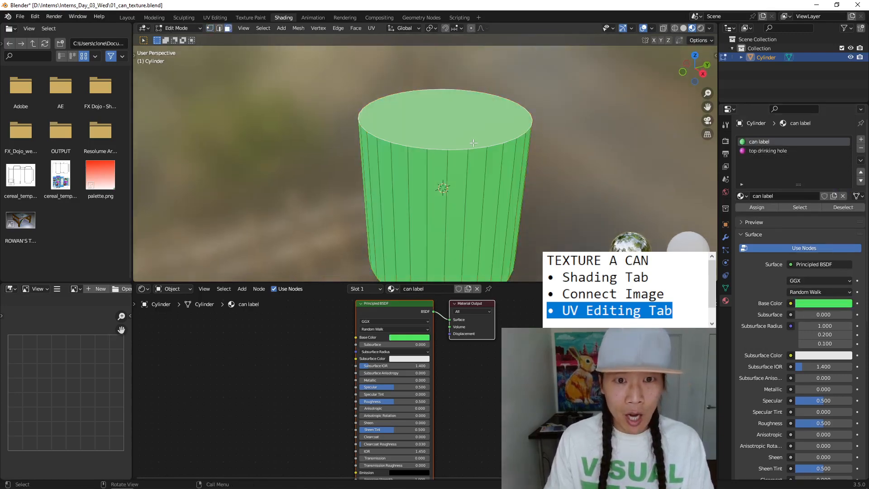
pyautogui.click(762, 151)
pyautogui.click(758, 205)
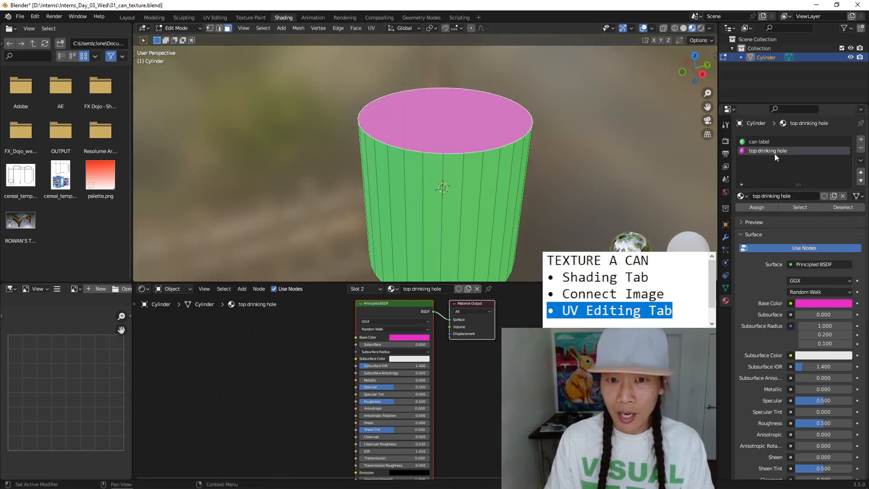
pyautogui.moveTo(490, 149); pyautogui.dragTo(455, 156, button='middle')
pyautogui.press('Tab')
# Add an Image Texture node to the can label material, beside the Principled BSDF node.
pyautogui.scroll(5, 462, 346)
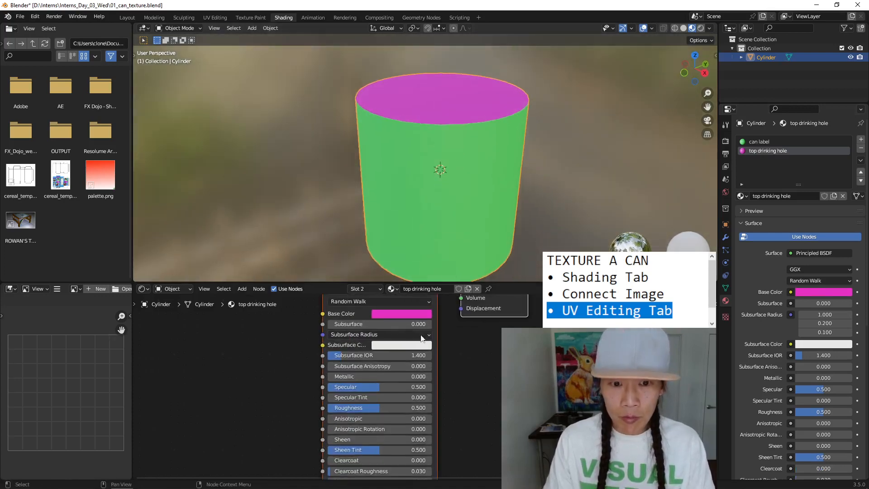
pyautogui.click(761, 141)
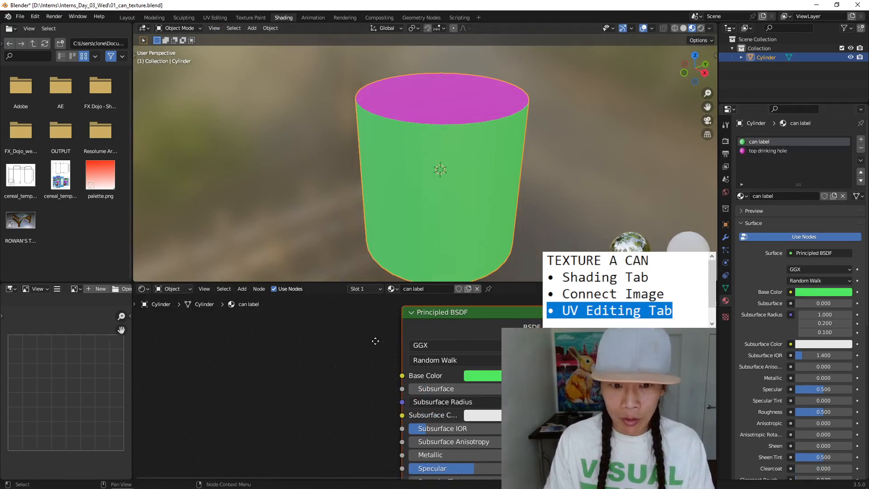
pyautogui.hotkey('shift', 'a')
pyautogui.moveTo(325, 357)
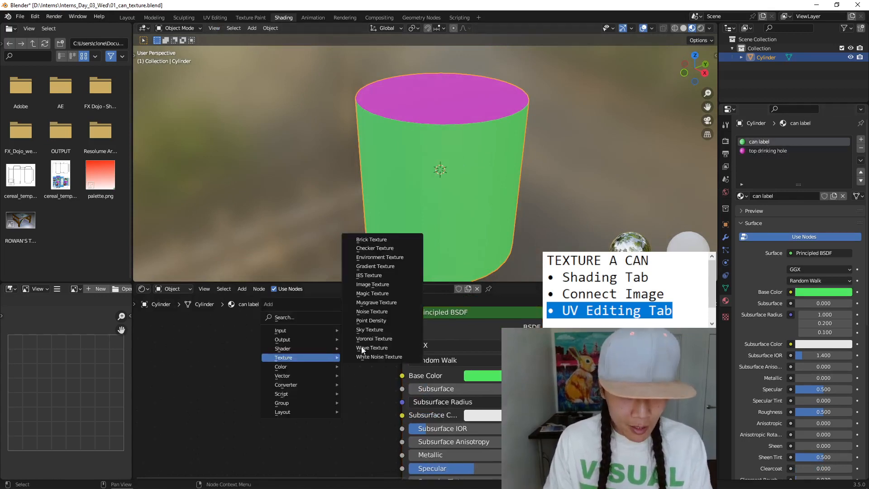
pyautogui.click(372, 285)
pyautogui.click(227, 322)
pyautogui.moveTo(385, 373)
pyautogui.mouseDown(button='middle')
pyautogui.moveTo(453, 373)
pyautogui.moveTo(389, 370)
pyautogui.mouseUp(button='middle')
pyautogui.scroll(1, 452, 373)
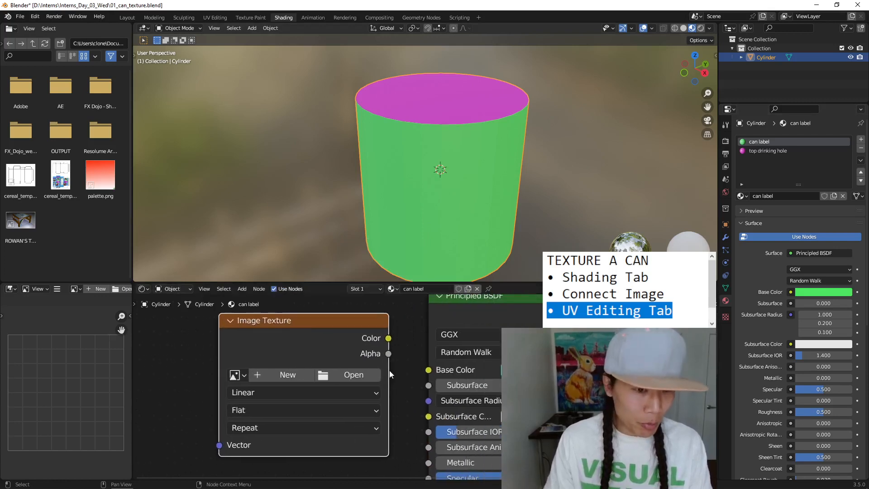
# Load the "can texture" image into the Image Texture node and connect its Color output to the Principled BSDF's Base Color.
pyautogui.click(237, 374)
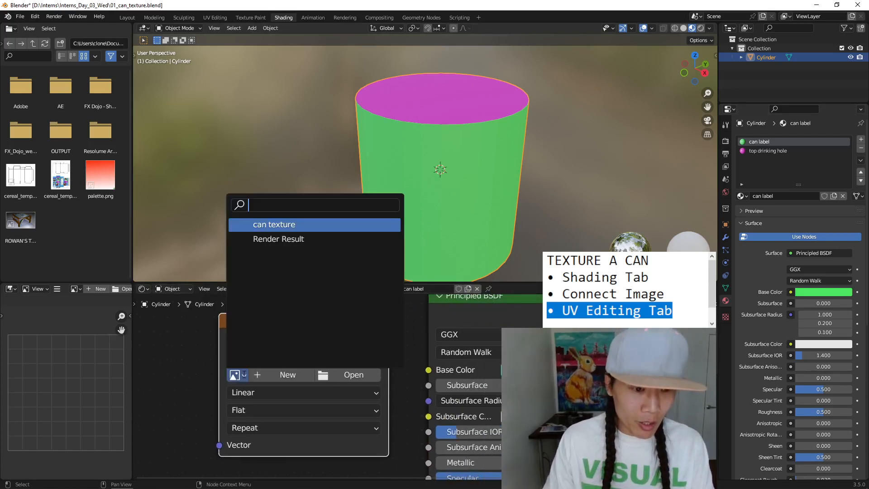
pyautogui.click(258, 224)
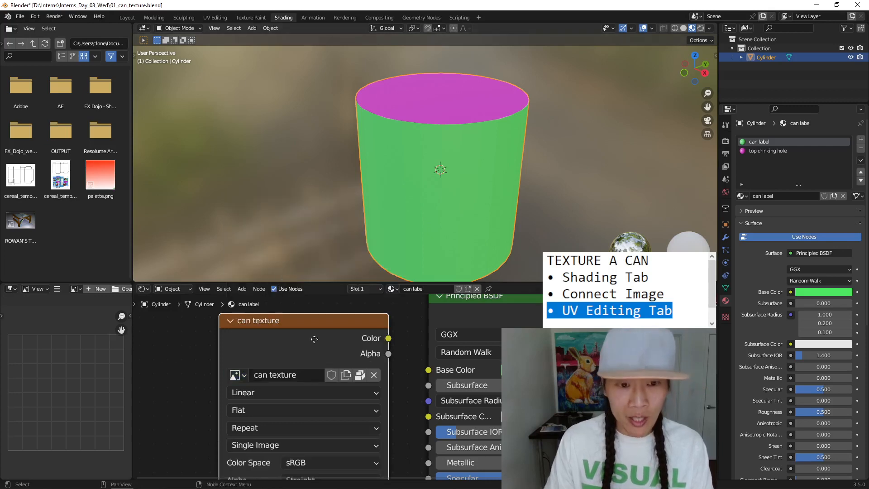
pyautogui.moveTo(314, 339); pyautogui.dragTo(296, 341, button='middle')
pyautogui.moveTo(374, 343); pyautogui.dragTo(411, 372)
pyautogui.moveTo(418, 182); pyautogui.dragTo(421, 156, button='middle')
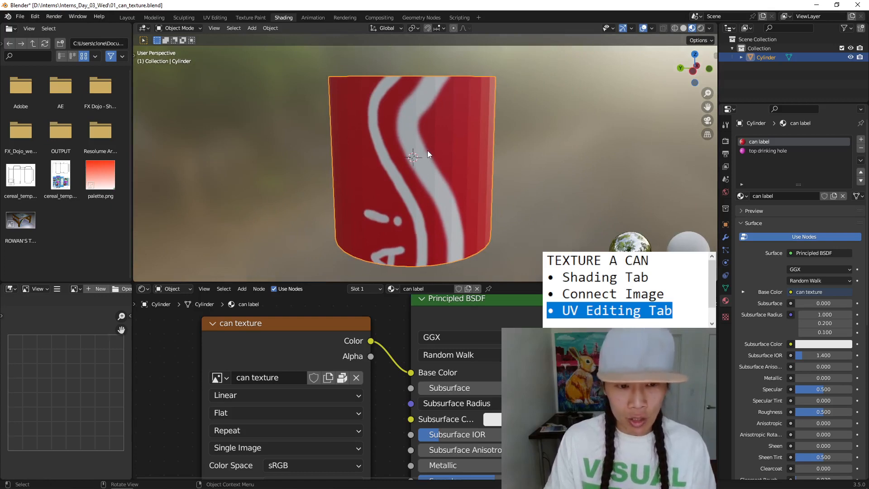
pyautogui.moveTo(427, 150)
pyautogui.mouseDown(button='middle')
pyautogui.moveTo(412, 162)
pyautogui.moveTo(430, 162)
pyautogui.moveTo(424, 167)
pyautogui.mouseUp(button='middle')
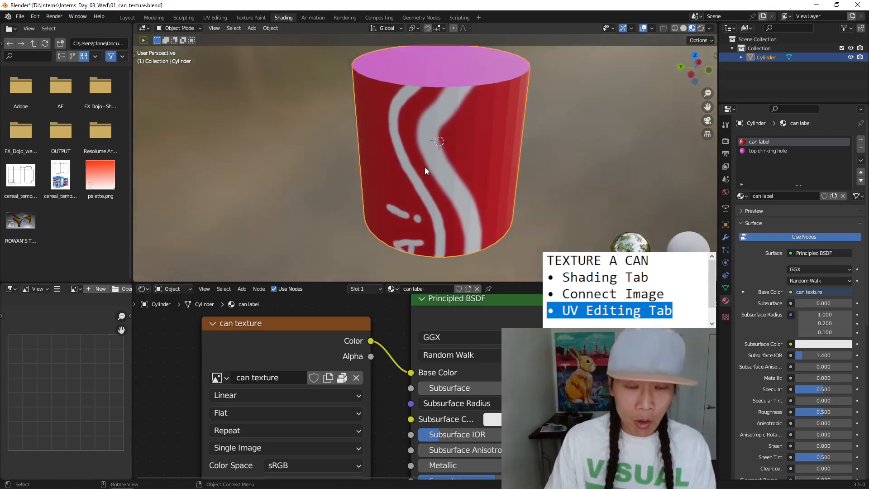
pyautogui.moveTo(665, 294); pyautogui.dragTo(554, 294)
pyautogui.moveTo(437, 169)
pyautogui.mouseDown(button='middle')
pyautogui.moveTo(446, 158)
pyautogui.moveTo(441, 165)
pyautogui.mouseUp(button='middle')
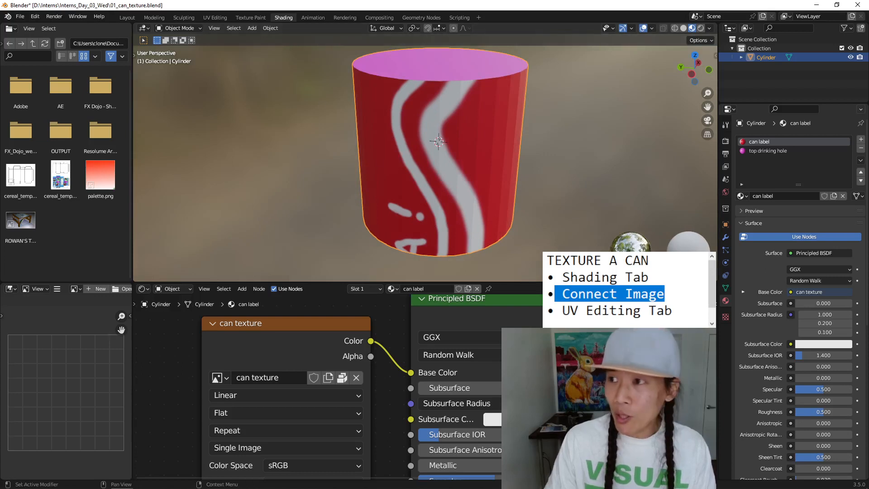
pyautogui.moveTo(672, 310); pyautogui.dragTo(545, 311)
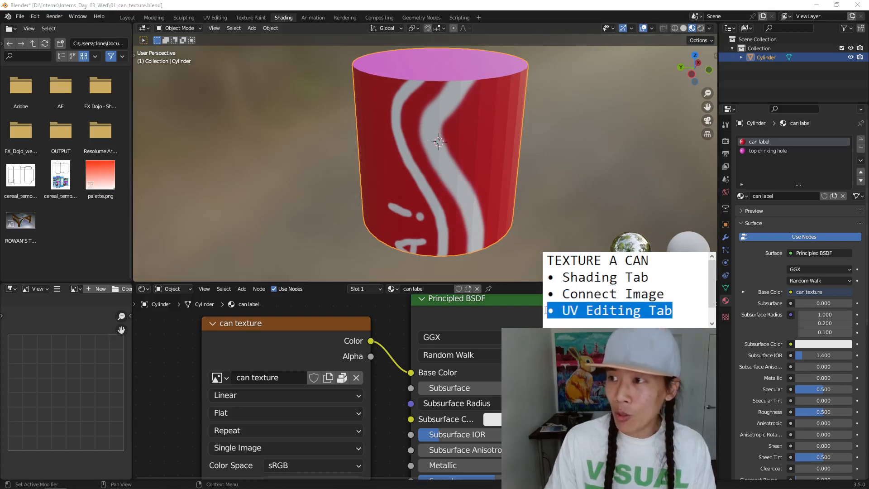
# Switch to the UV Editing workspace and set its 3D viewport shading to Material Preview.
pyautogui.click(215, 17)
pyautogui.scroll(6, 489, 242)
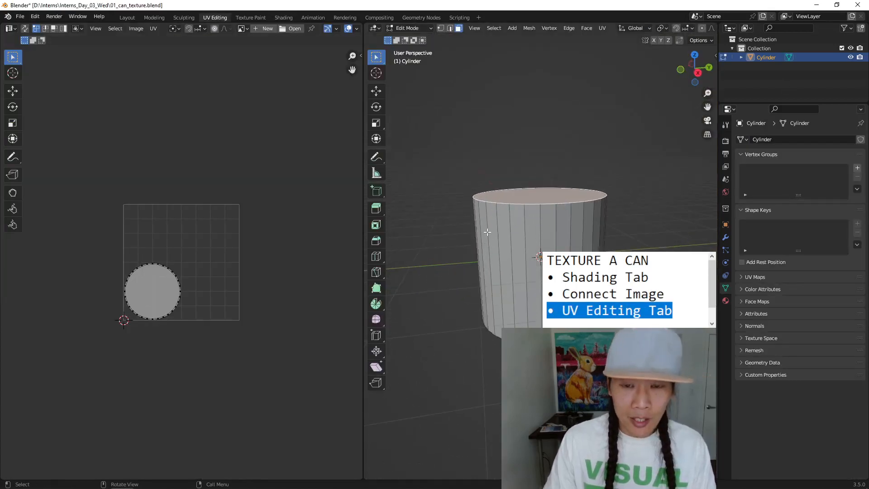
pyautogui.press('z')
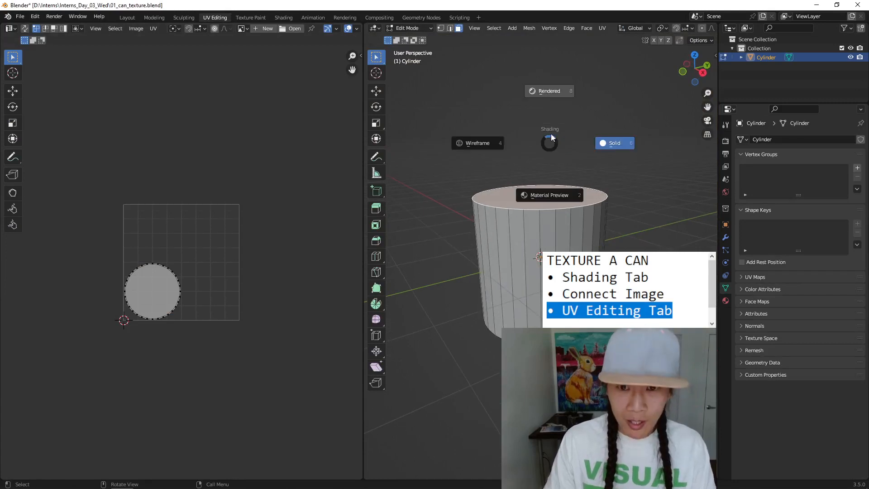
pyautogui.click(553, 194)
pyautogui.moveTo(466, 238); pyautogui.dragTo(615, 254, button='middle')
pyautogui.scroll(1, 554, 276)
pyautogui.scroll(1, 615, 254)
pyautogui.press('z')
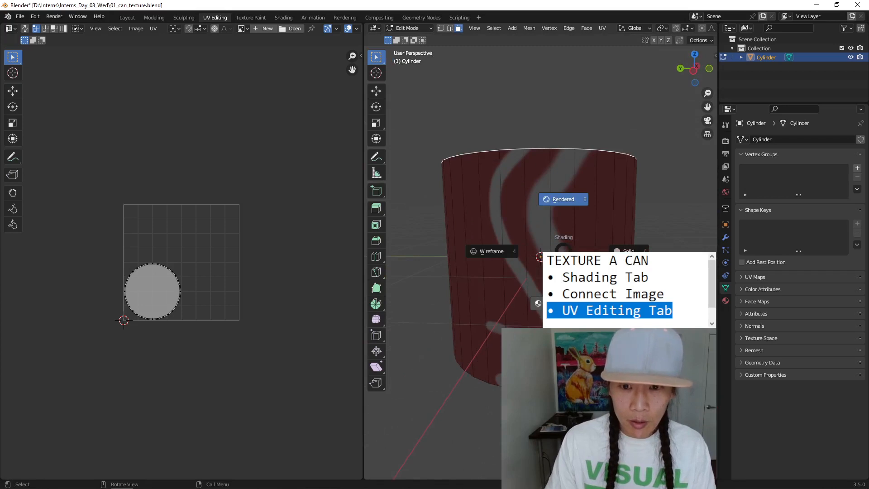
pyautogui.click(561, 303)
pyautogui.moveTo(561, 303); pyautogui.dragTo(564, 321, button='middle')
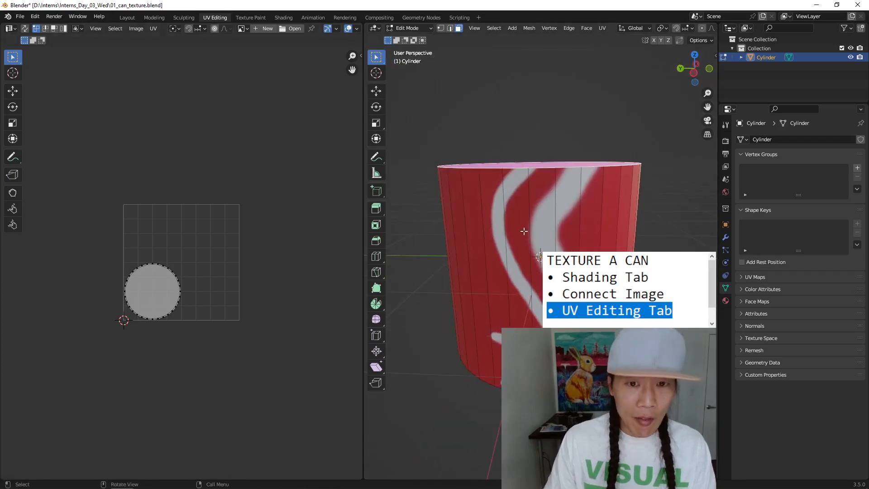
pyautogui.moveTo(532, 228); pyautogui.dragTo(534, 231, button='middle')
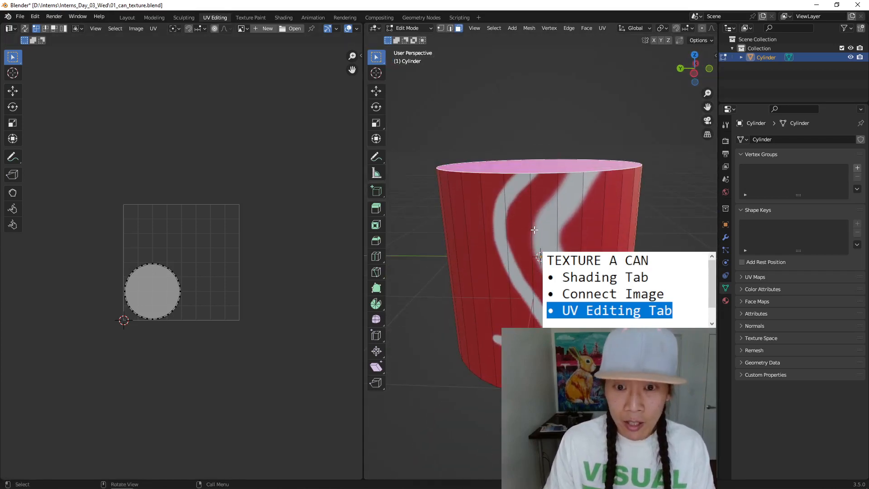
# Select all faces of the cylinder so that its complete UV layout is shown in the UV editor.
pyautogui.press('a')
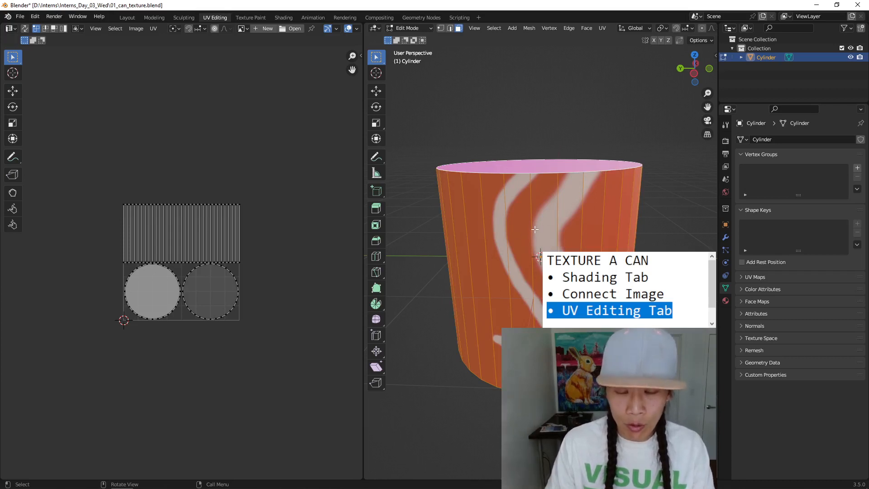
pyautogui.press('Home')
pyautogui.scroll(-3, 261, 232)
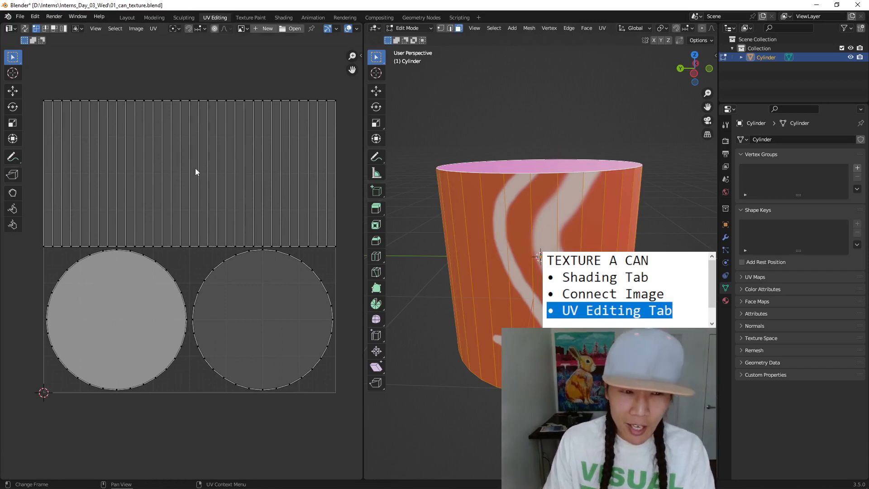
pyautogui.moveTo(398, 199); pyautogui.dragTo(402, 197, button='middle')
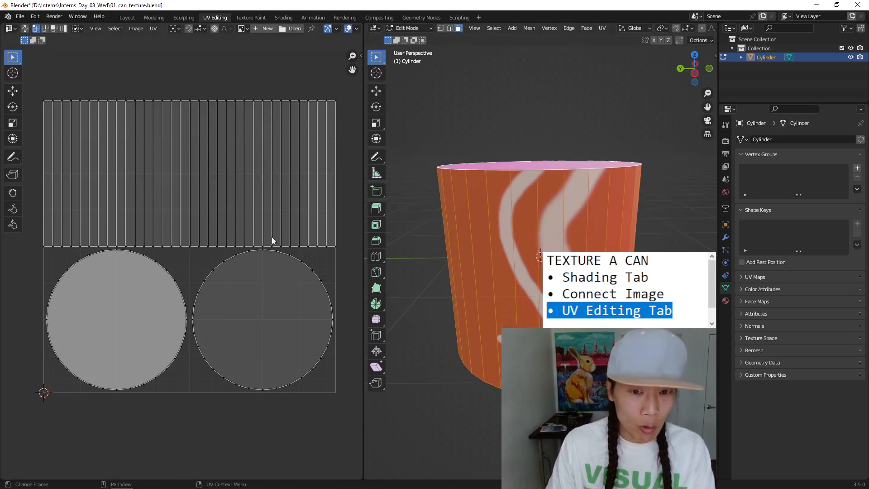
pyautogui.click(243, 28)
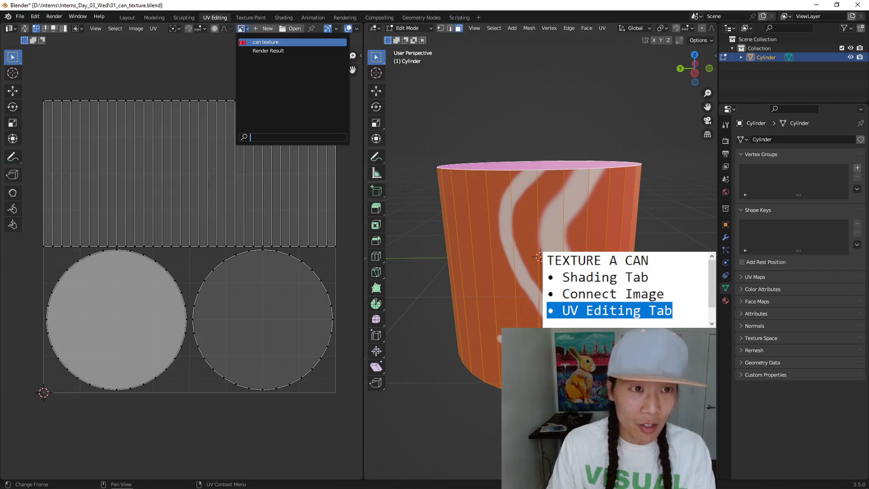
pyautogui.click(246, 29)
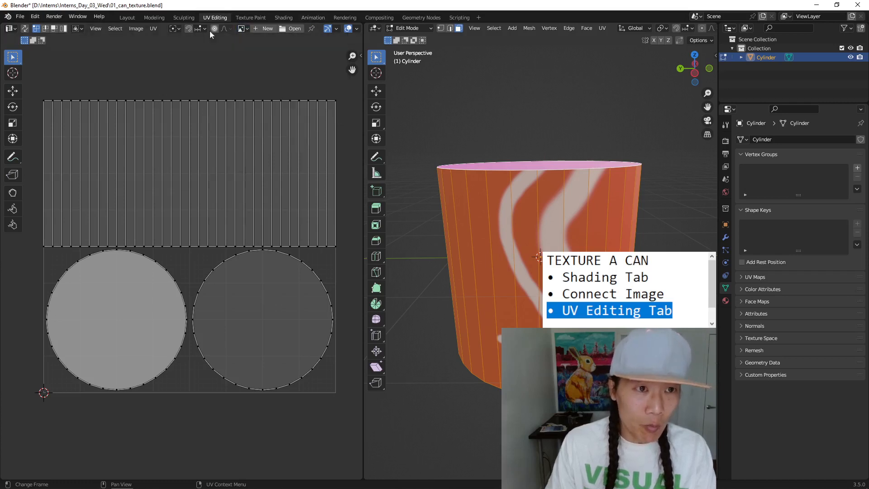
pyautogui.click(244, 28)
pyautogui.click(250, 42)
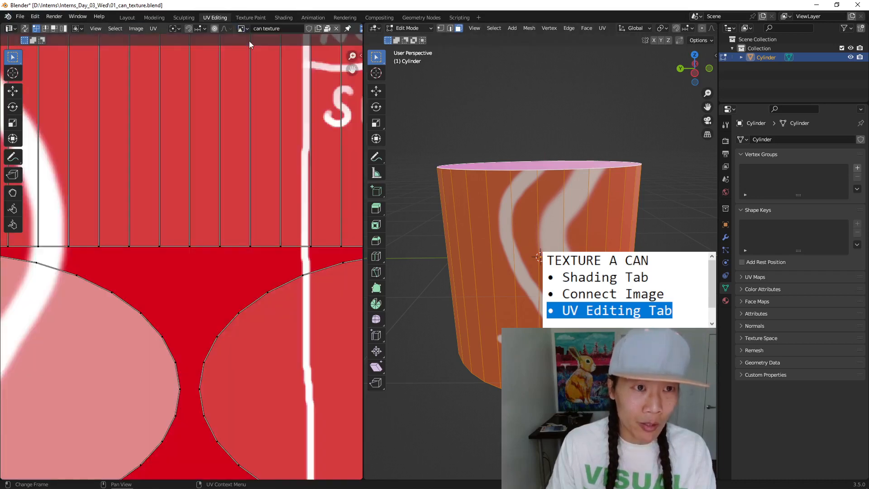
pyautogui.press('Home')
pyautogui.scroll(2, 186, 195)
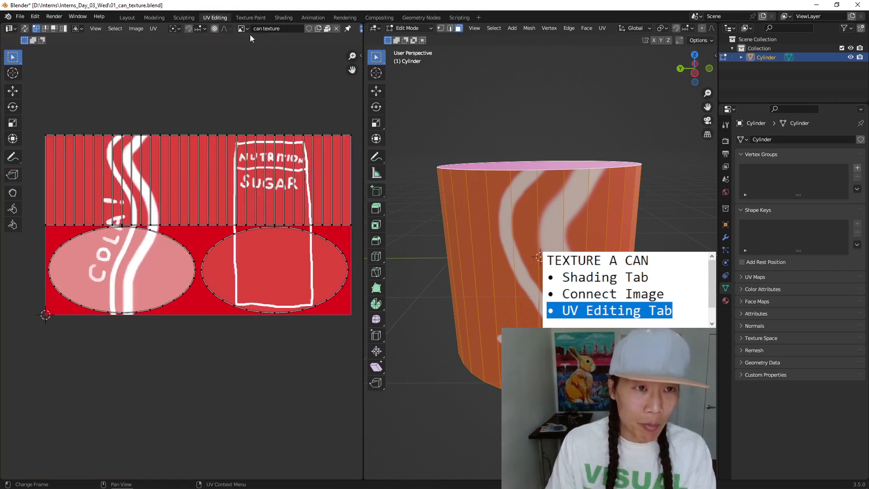
pyautogui.click(337, 29)
pyautogui.scroll(4, 230, 179)
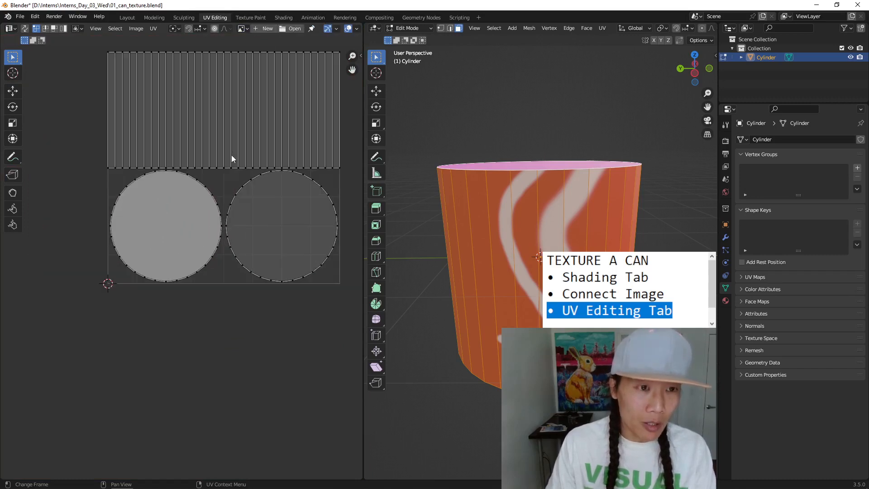
pyautogui.moveTo(232, 156); pyautogui.dragTo(213, 190, button='middle')
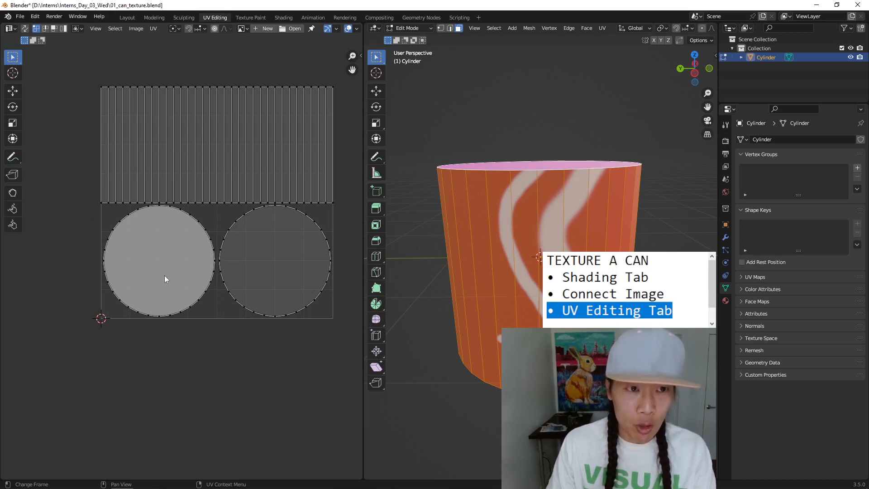
# Display the "can texture" image behind the cylinder's UV layout in the UV editor.
pyautogui.click(242, 28)
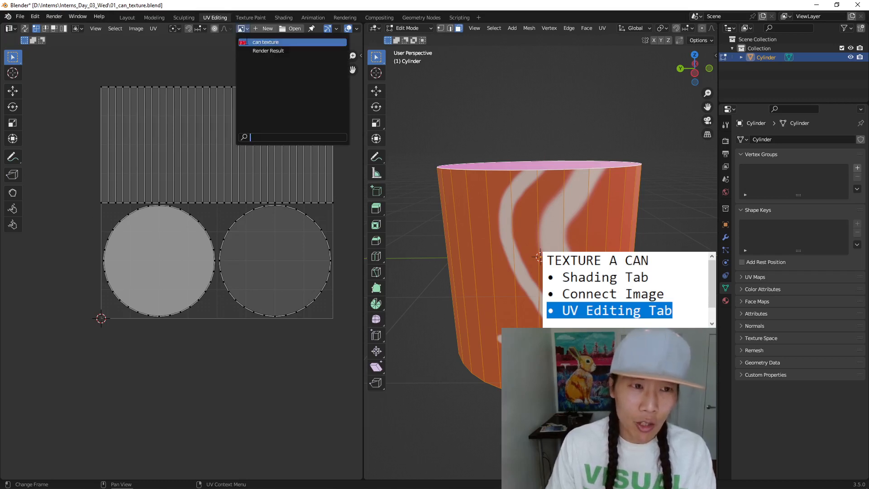
pyautogui.click(265, 42)
pyautogui.scroll(-4, 219, 146)
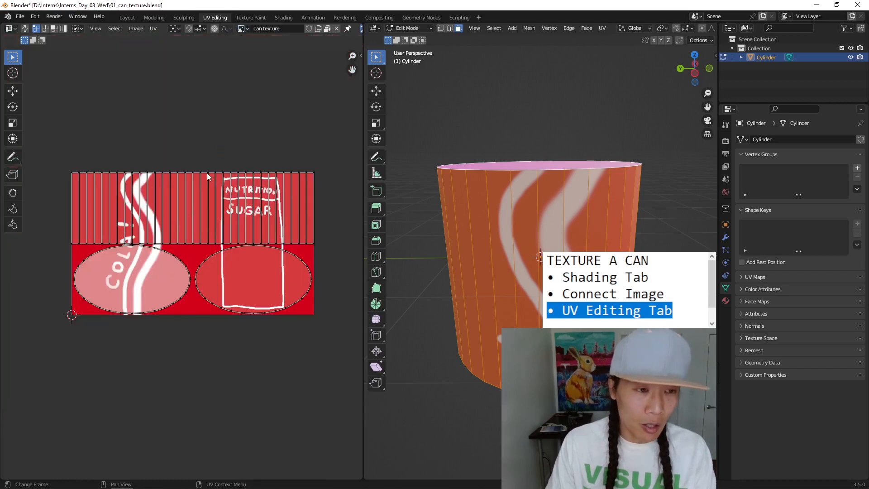
pyautogui.scroll(2, 221, 144)
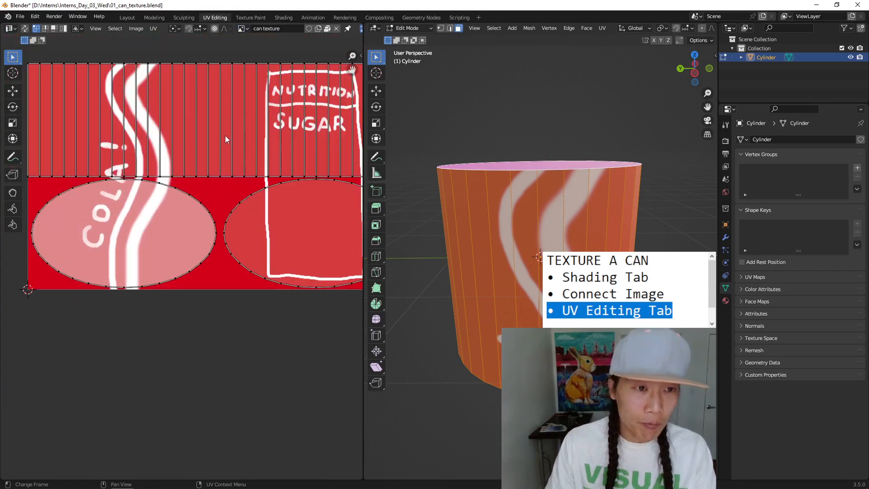
pyautogui.scroll(-3, 224, 136)
pyautogui.moveTo(219, 152); pyautogui.dragTo(217, 153, button='middle')
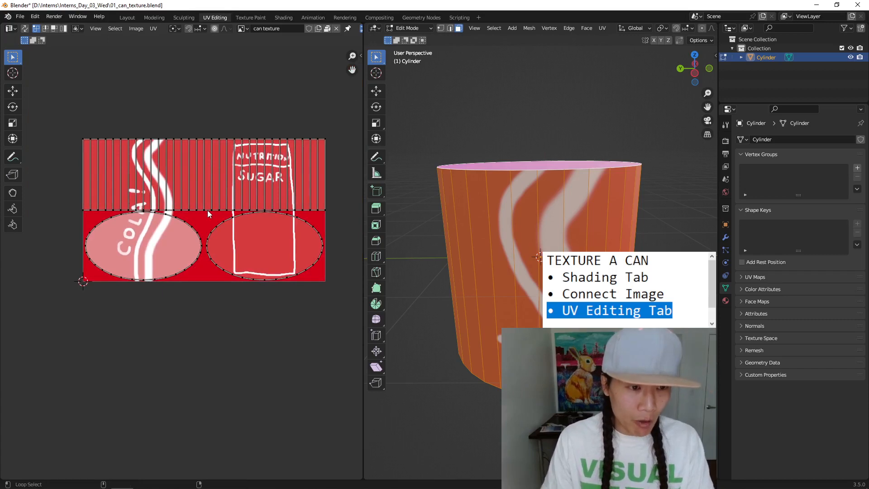
# Select the lower edge loop of the side-wall UV strips and move it down about 0.29 along Y to the image's bottom edge.
pyautogui.scroll(3, 208, 213)
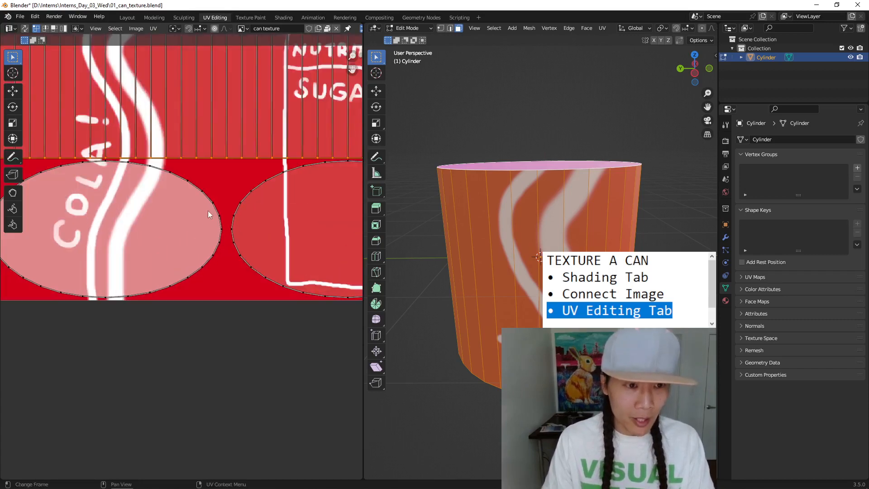
pyautogui.scroll(-1, 215, 183)
pyautogui.scroll(-1, 253, 184)
pyautogui.moveTo(243, 182); pyautogui.dragTo(238, 179, button='middle')
pyautogui.press('g')
pyautogui.press('y')
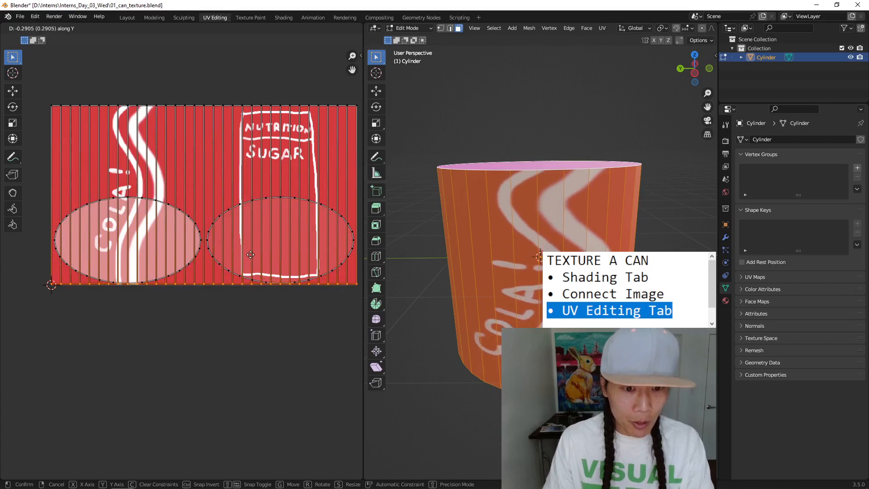
pyautogui.click(250, 253)
# Return to Object Mode and scale the cylinder by about 1.5 along the Z axis to give it can proportions.
pyautogui.moveTo(278, 207); pyautogui.dragTo(268, 207, button='middle')
pyautogui.moveTo(530, 203)
pyautogui.mouseDown(button='middle')
pyautogui.moveTo(517, 209)
pyautogui.moveTo(531, 208)
pyautogui.mouseUp(button='middle')
pyautogui.press('Tab')
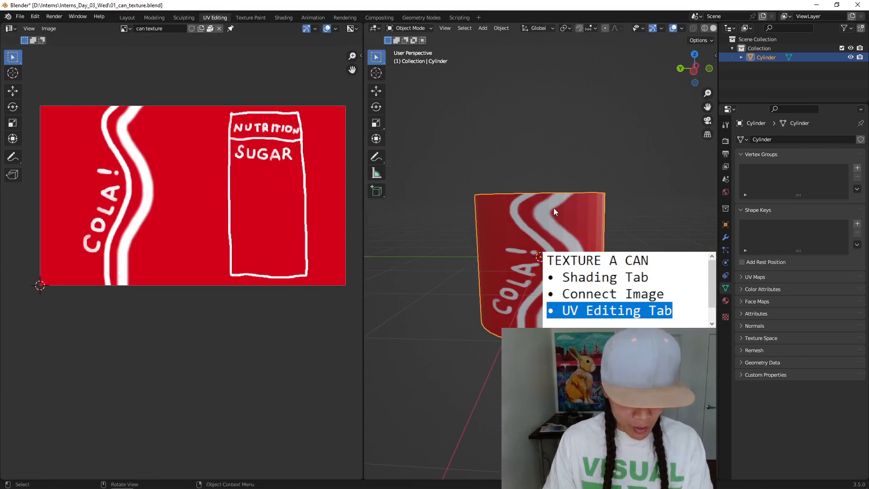
pyautogui.press('s')
pyautogui.press('z')
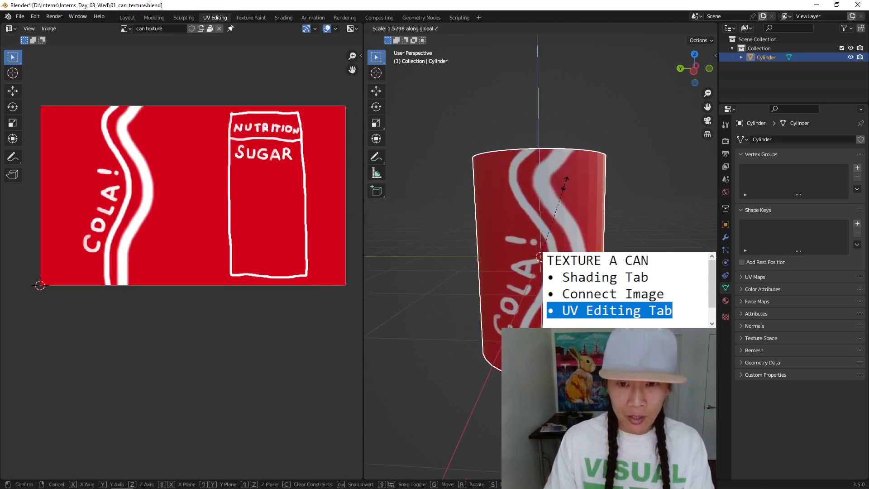
pyautogui.click(555, 199)
pyautogui.scroll(-3, 555, 200)
# Move the cylinder up along the Z axis until its base rests on the ground grid.
pyautogui.press('g')
pyautogui.press('z')
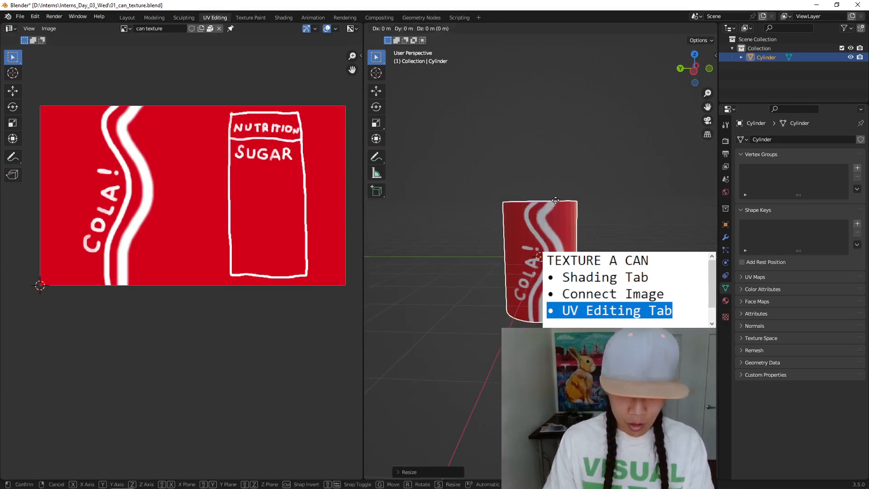
pyautogui.click(561, 182)
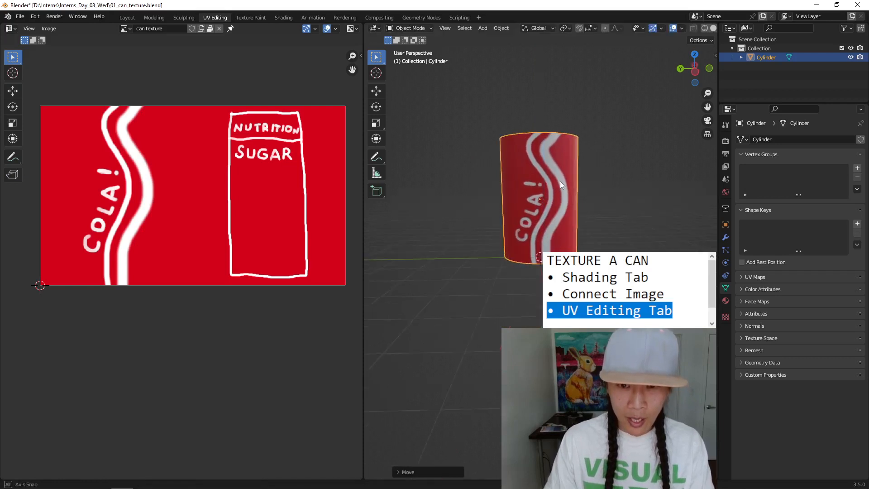
pyautogui.moveTo(560, 187); pyautogui.dragTo(534, 216, button='middle')
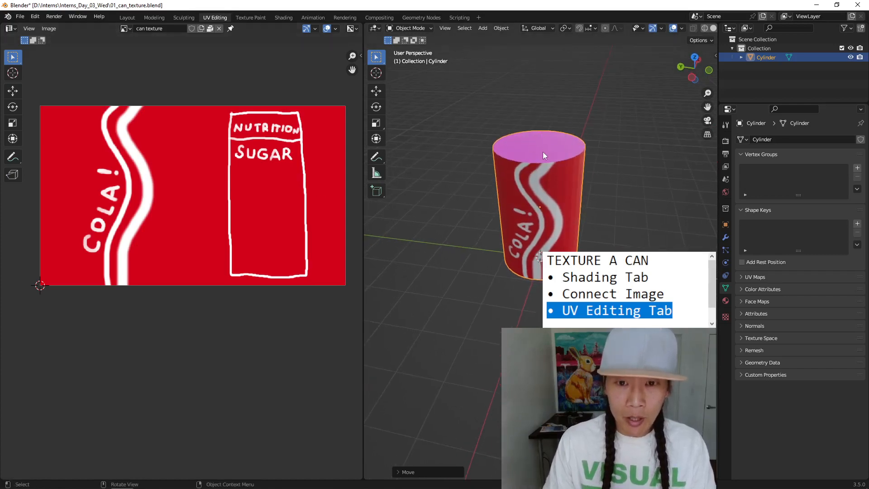
pyautogui.moveTo(270, 196); pyautogui.dragTo(267, 218, button='middle')
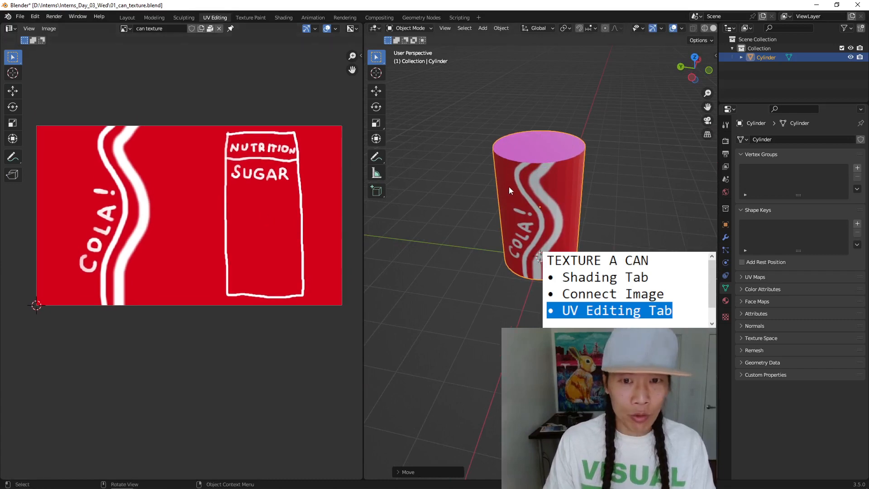
# Switch to the Shading workspace in Object Mode and bring the whole can into view.
pyautogui.press('Tab')
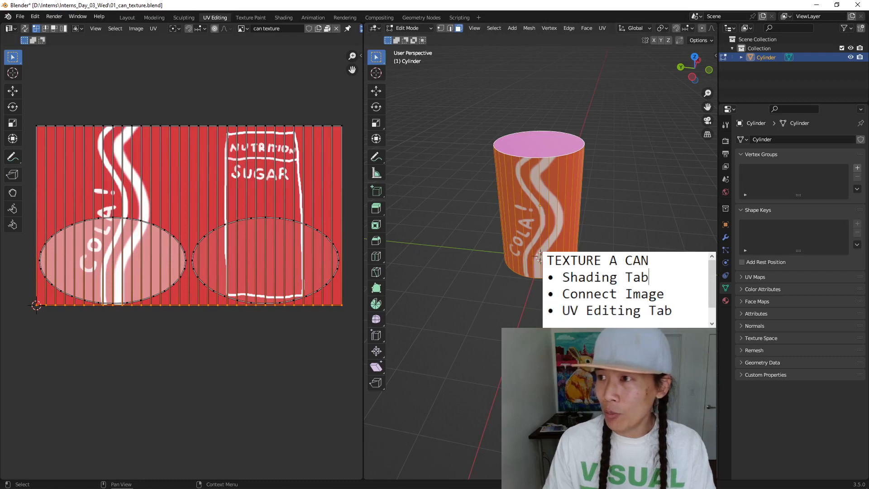
pyautogui.click(284, 18)
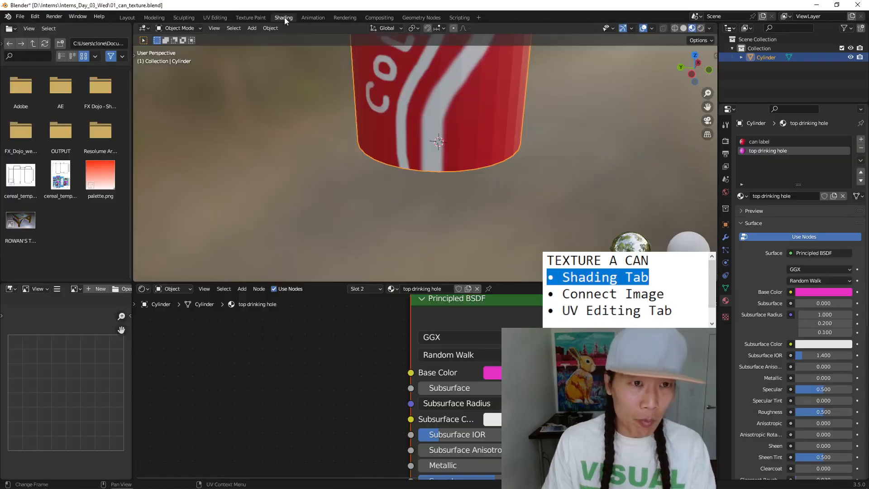
pyautogui.keyDown('shift'); pyautogui.moveTo(455, 80); pyautogui.dragTo(440, 178, button='middle'); pyautogui.keyUp('shift')
pyautogui.scroll(-2, 440, 178)
pyautogui.keyDown('shift'); pyautogui.moveTo(441, 140); pyautogui.dragTo(460, 182, button='middle'); pyautogui.keyUp('shift')
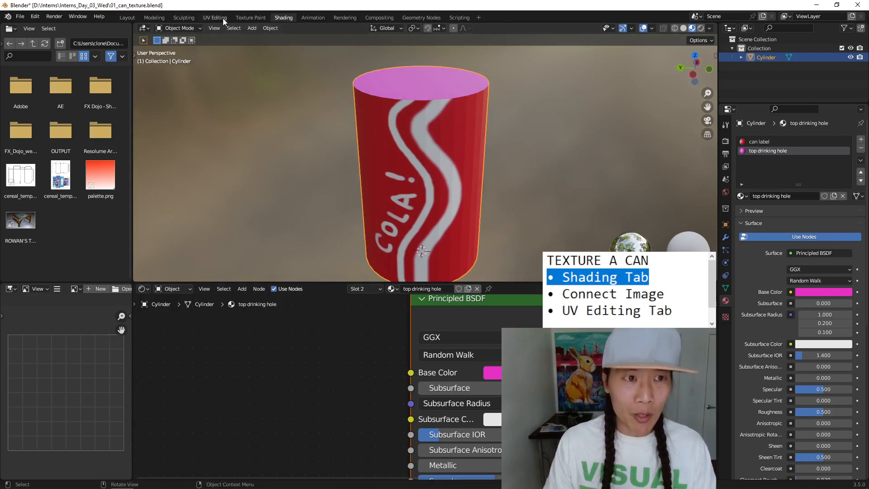
# Compare the shader nodes of the can label and top drinking hole materials, leaving top drinking hole as the active slot.
pyautogui.click(755, 140)
pyautogui.click(757, 149)
pyautogui.click(759, 142)
pyautogui.click(759, 151)
pyautogui.click(759, 143)
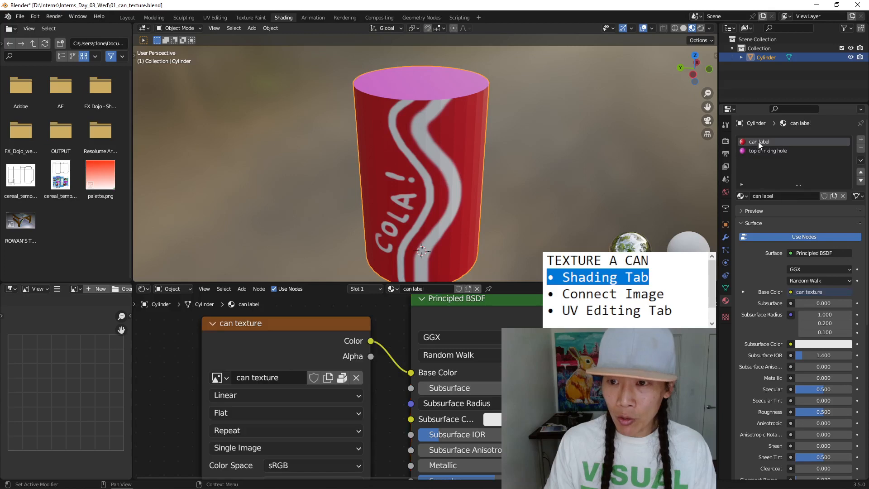
pyautogui.moveTo(401, 359); pyautogui.dragTo(397, 362, button='middle')
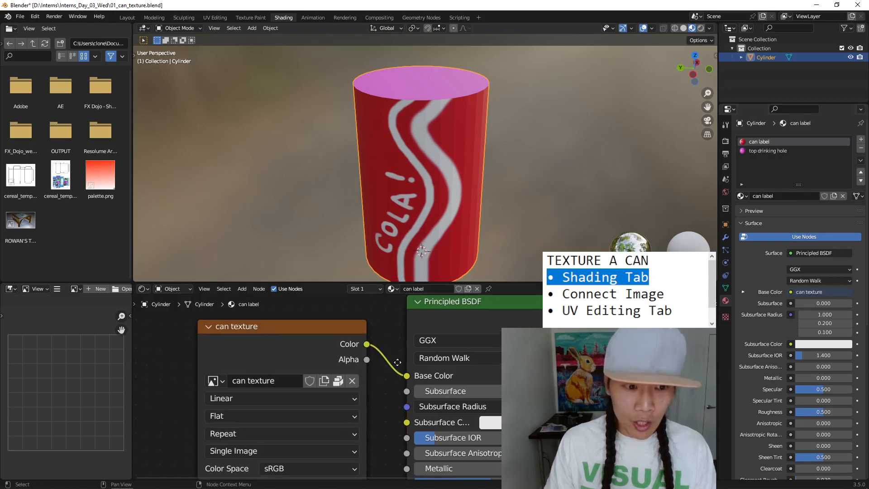
pyautogui.click(762, 149)
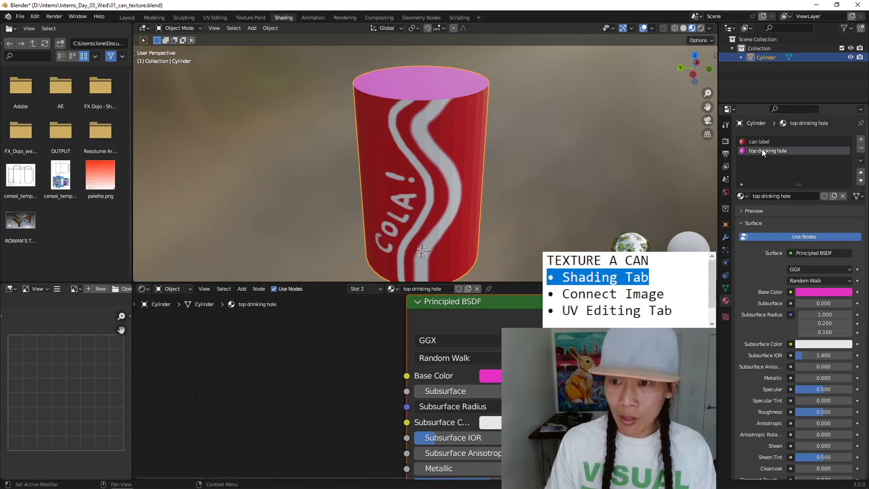
pyautogui.moveTo(399, 370); pyautogui.dragTo(405, 378, button='middle')
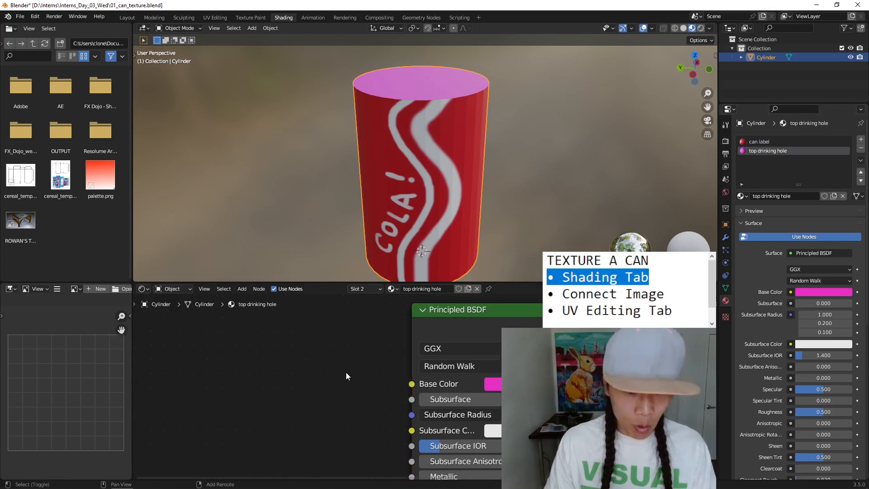
# Add an Image Texture node to the top drinking hole material and connect its Color output to the Principled BSDF Base Color.
pyautogui.hotkey('shift', 'a')
pyautogui.moveTo(345, 372)
pyautogui.click(392, 298)
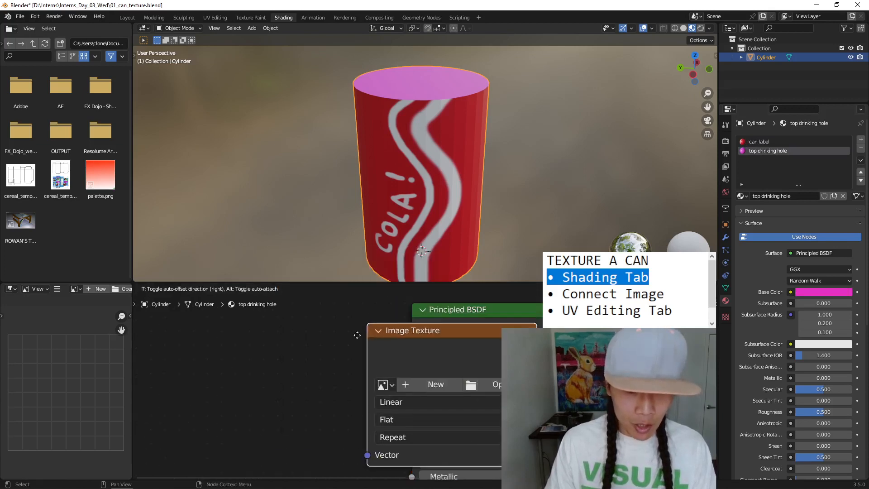
pyautogui.click(322, 352)
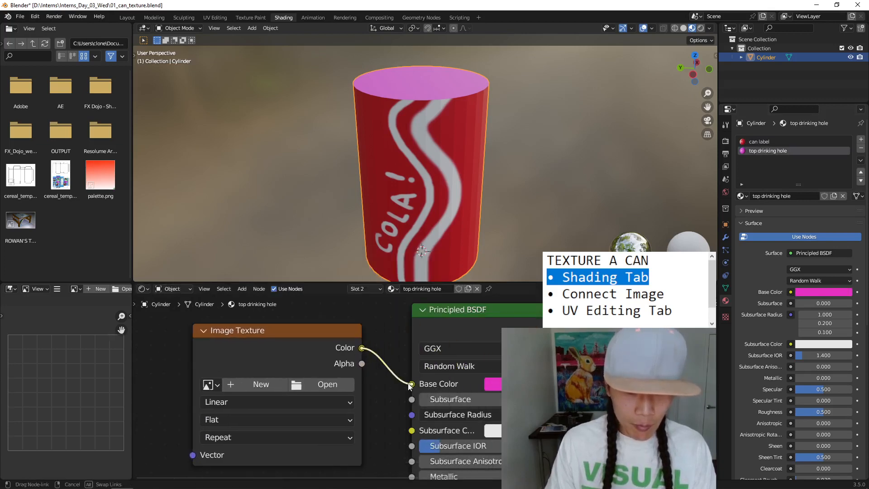
pyautogui.moveTo(362, 347); pyautogui.dragTo(412, 384)
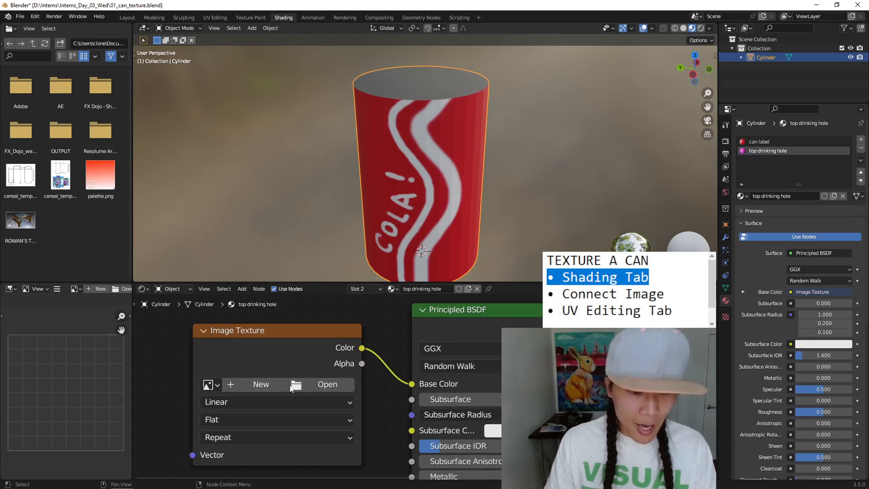
# Load can_lid_01_top.jpg into the Image Texture node and check how it appears on the can's top.
pyautogui.click(218, 383)
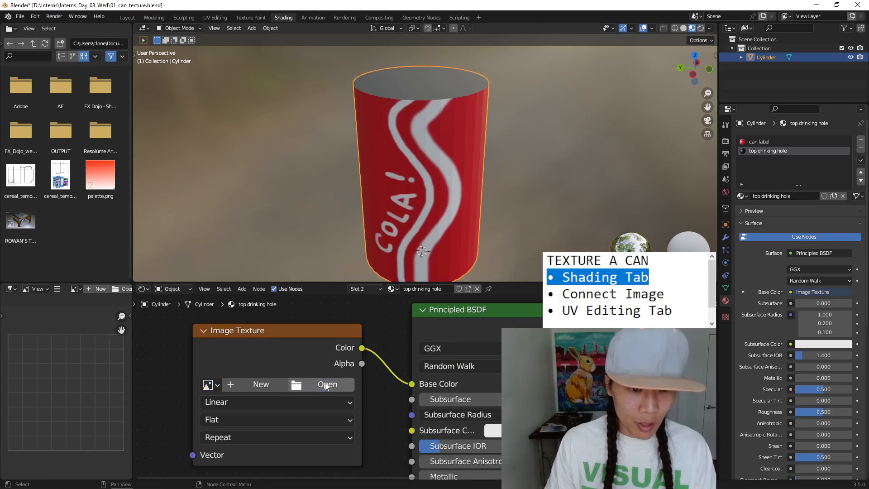
pyautogui.click(325, 384)
pyautogui.click(349, 156)
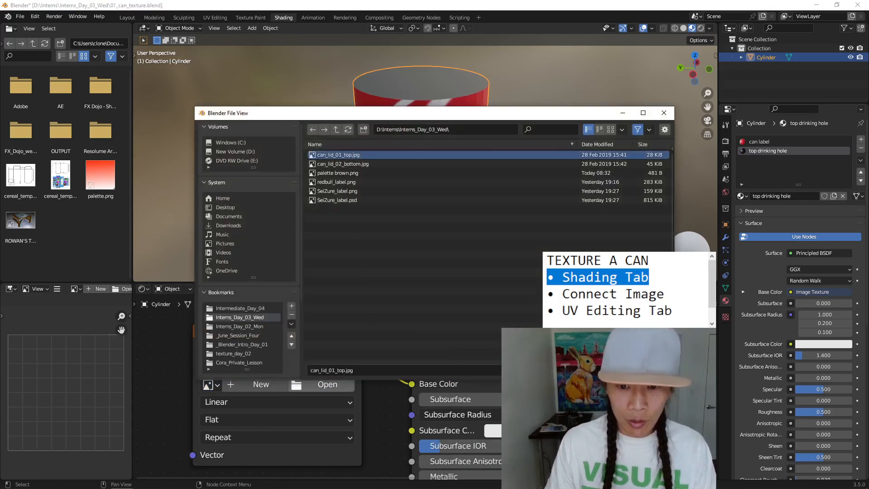
pyautogui.click(597, 370)
pyautogui.moveTo(423, 170); pyautogui.dragTo(447, 141, button='middle')
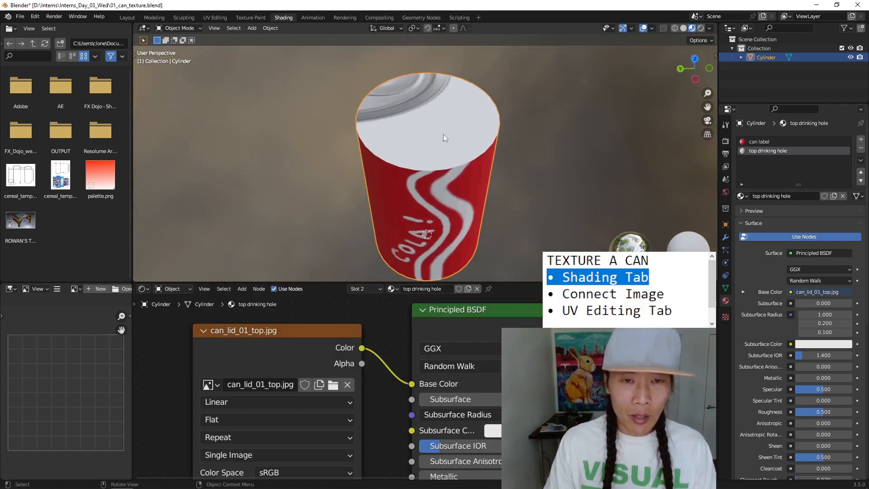
pyautogui.moveTo(439, 199); pyautogui.dragTo(430, 153, button='middle')
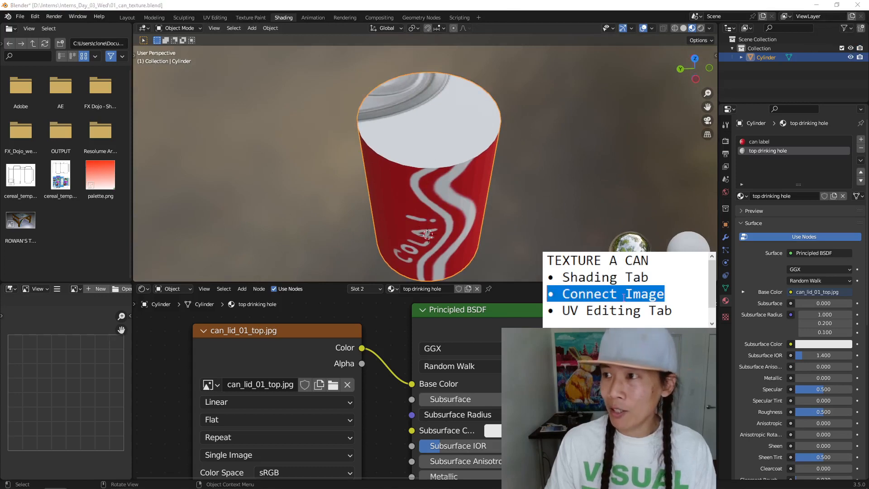
# Switch to the UV Editing workspace and select only the right-hand circular UV island.
pyautogui.click(210, 18)
pyautogui.moveTo(534, 190); pyautogui.dragTo(514, 206, button='middle')
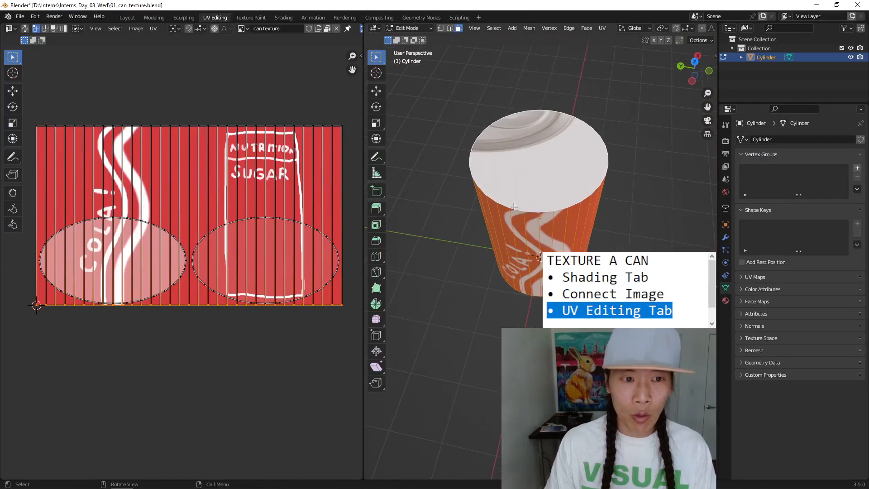
pyautogui.scroll(2, 316, 257)
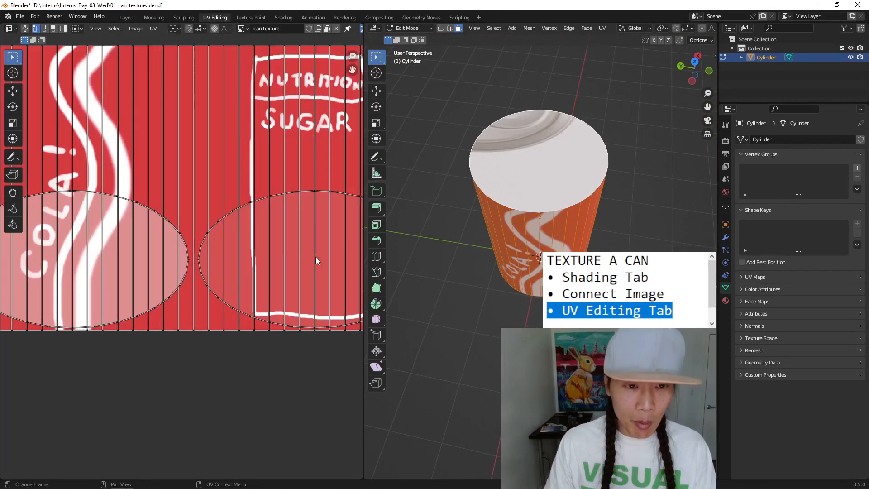
pyautogui.moveTo(315, 256); pyautogui.dragTo(236, 256, button='middle')
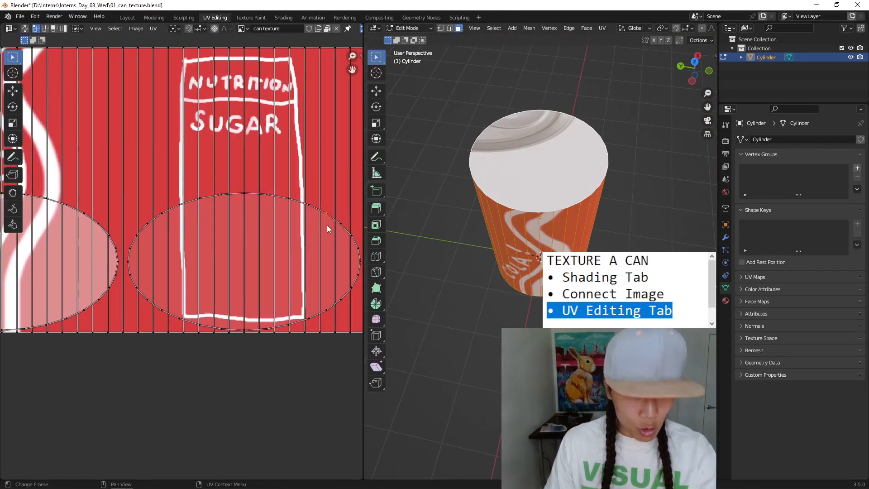
pyautogui.press('l')
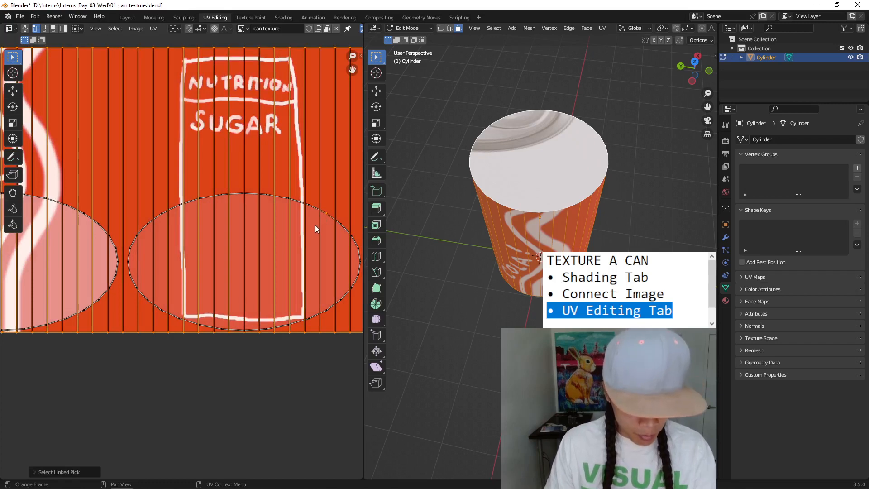
pyautogui.hotkey('alt', 'a')
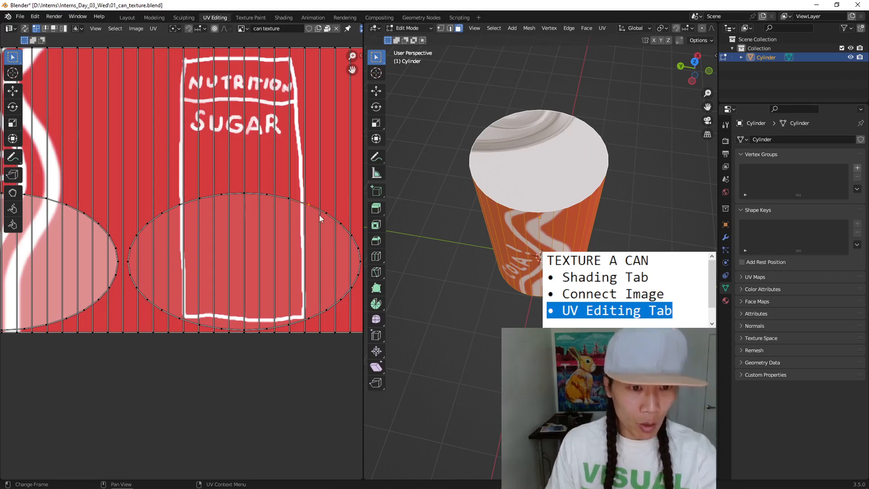
pyautogui.press('l')
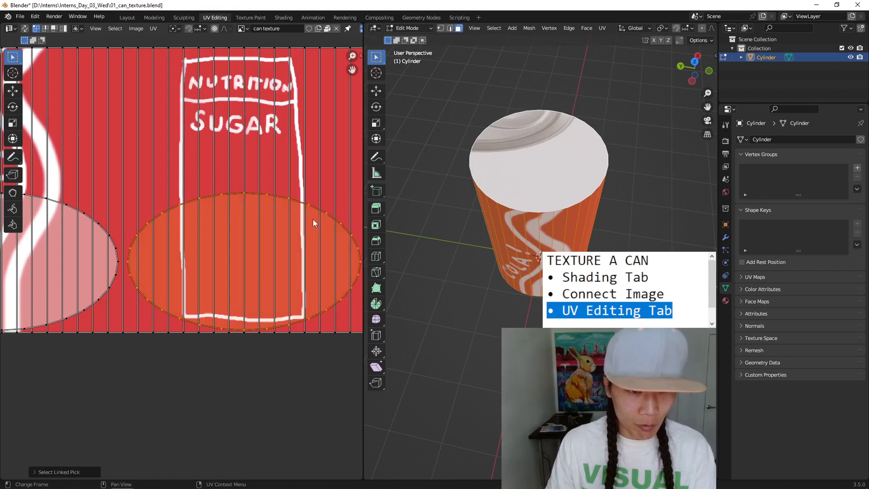
pyautogui.scroll(-2, 313, 219)
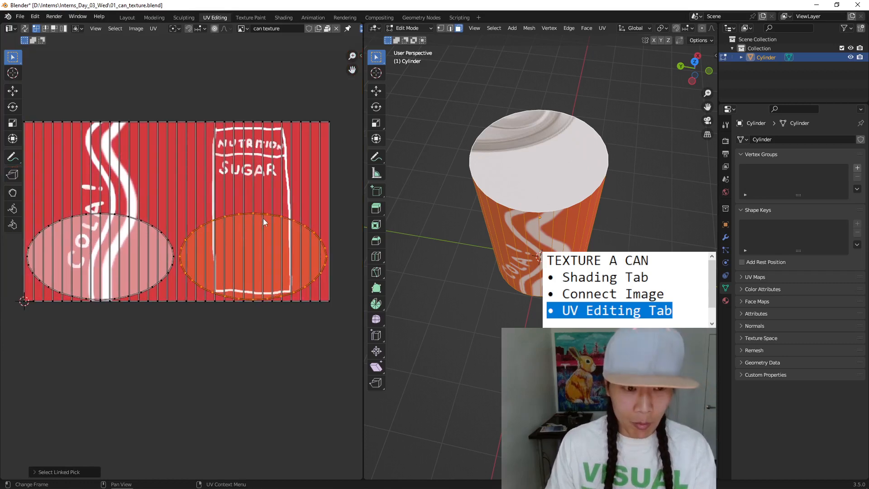
# Try moving the right-hand circular UV island while checking the can's underside.
pyautogui.press('g')
pyautogui.rightClick(248, 201)
pyautogui.moveTo(534, 273); pyautogui.dragTo(520, 172, button='middle')
pyautogui.press('g')
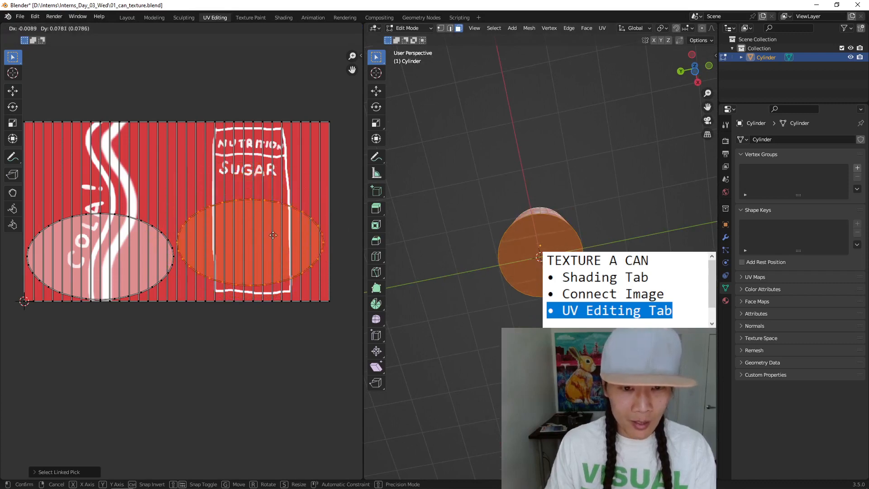
pyautogui.click(274, 245)
# Select the left-hand circular UV island and test moving it while watching the lid texture on the can.
pyautogui.moveTo(509, 215); pyautogui.dragTo(514, 333, button='middle')
pyautogui.moveTo(190, 237); pyautogui.dragTo(205, 238, button='middle')
pyautogui.scroll(4, 90, 250)
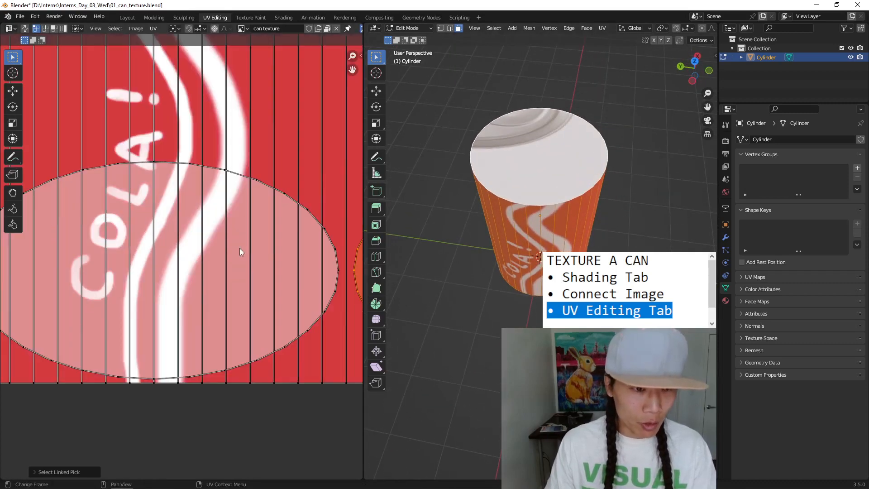
pyautogui.click(257, 181)
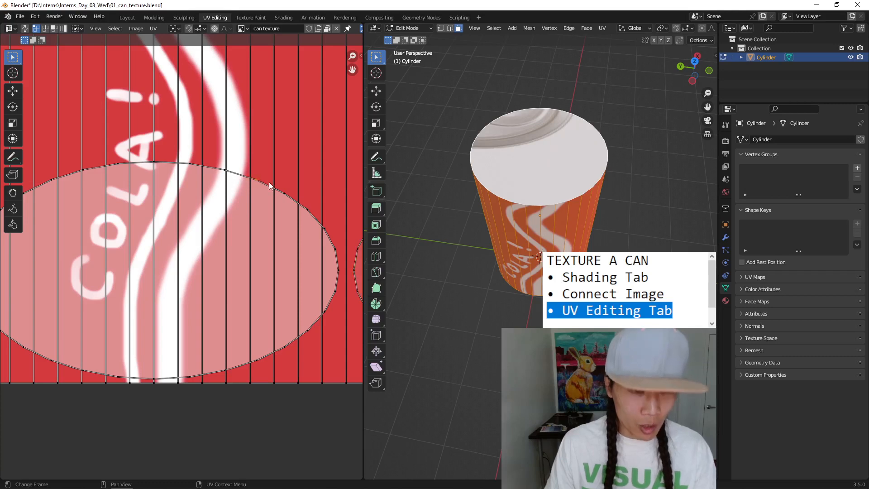
pyautogui.press('l')
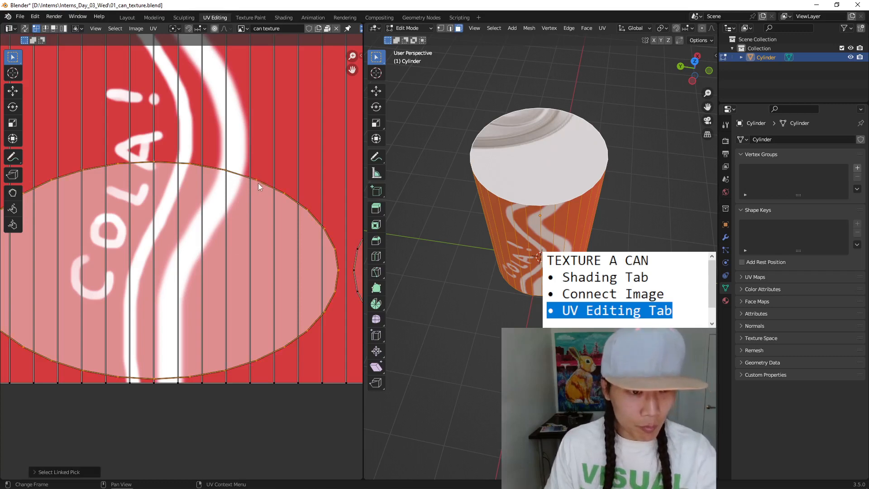
pyautogui.scroll(-4, 258, 186)
pyautogui.scroll(-2, 248, 211)
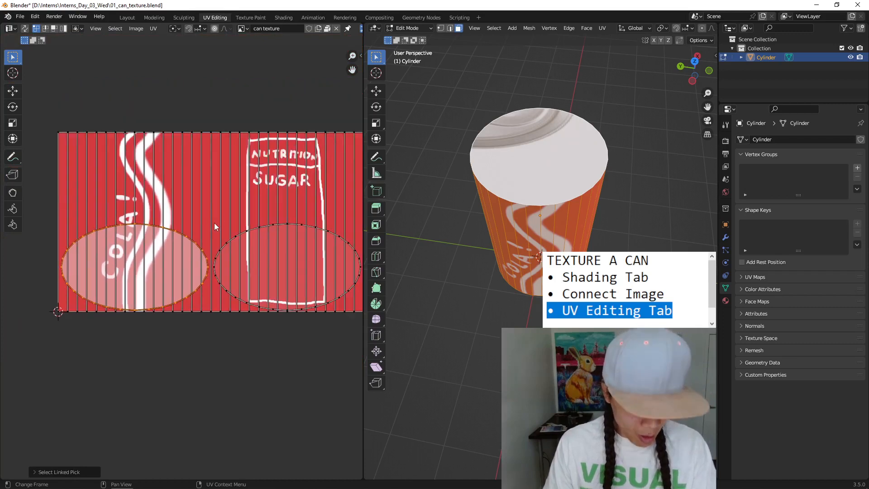
pyautogui.press('g')
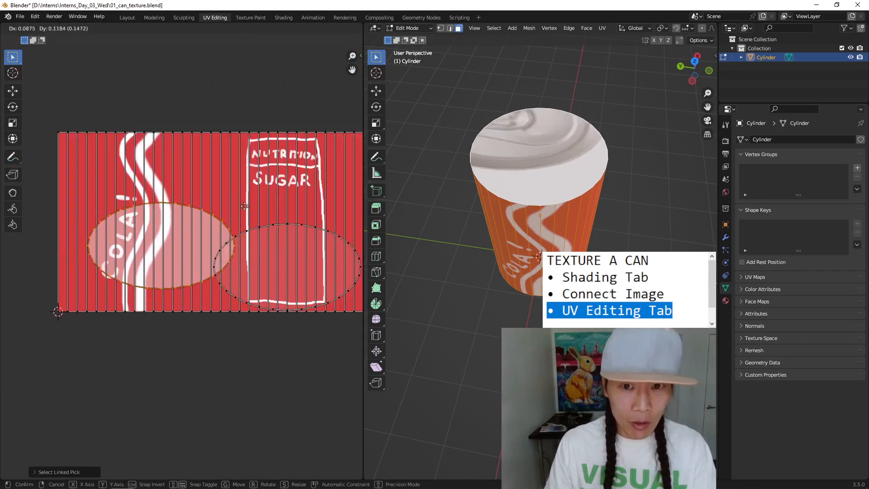
pyautogui.rightClick(234, 214)
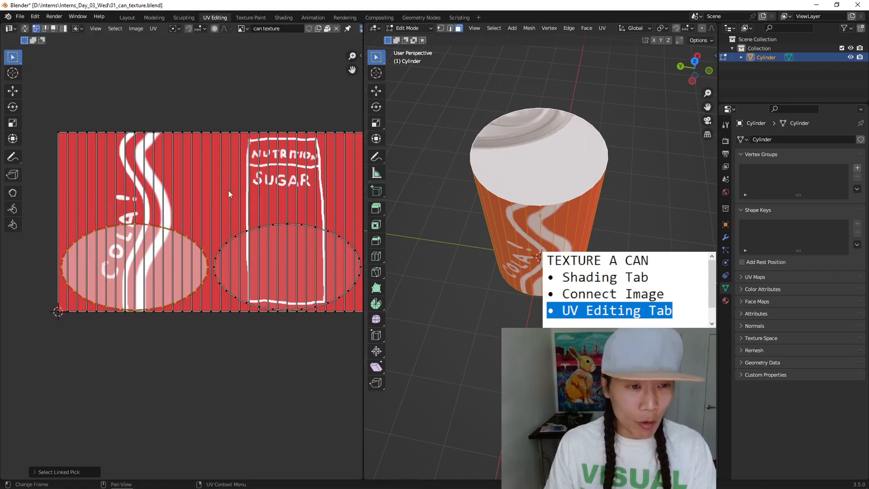
# Show can_lid_01_top.jpg behind the UVs and center the top face's circular island on the lid picture.
pyautogui.moveTo(242, 214); pyautogui.dragTo(233, 213, button='middle')
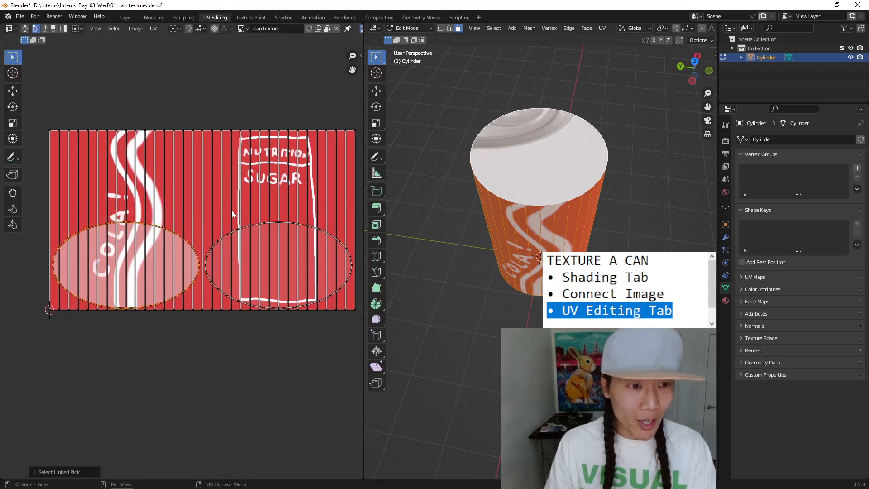
pyautogui.click(242, 28)
pyautogui.click(260, 50)
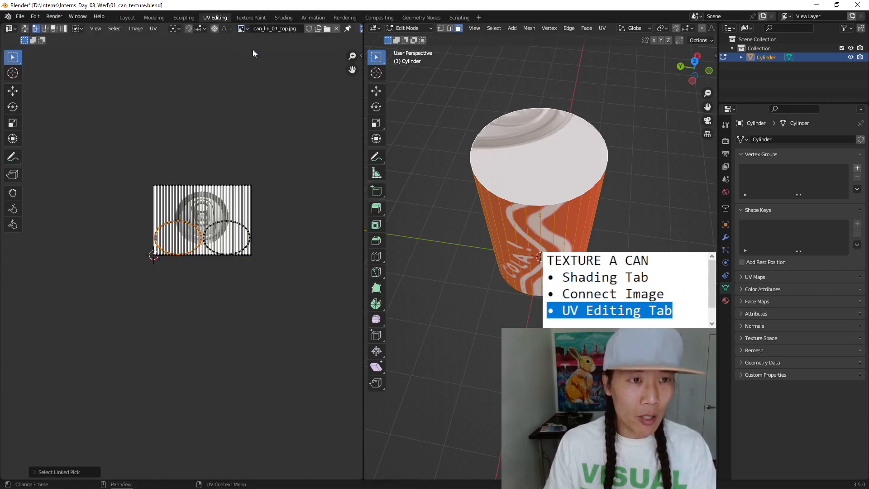
pyautogui.scroll(5, 214, 179)
pyautogui.press('g')
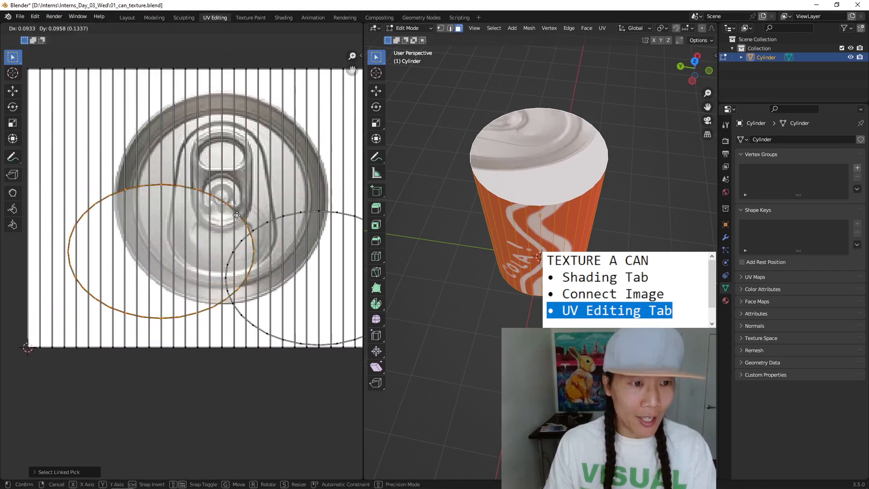
pyautogui.click(285, 173)
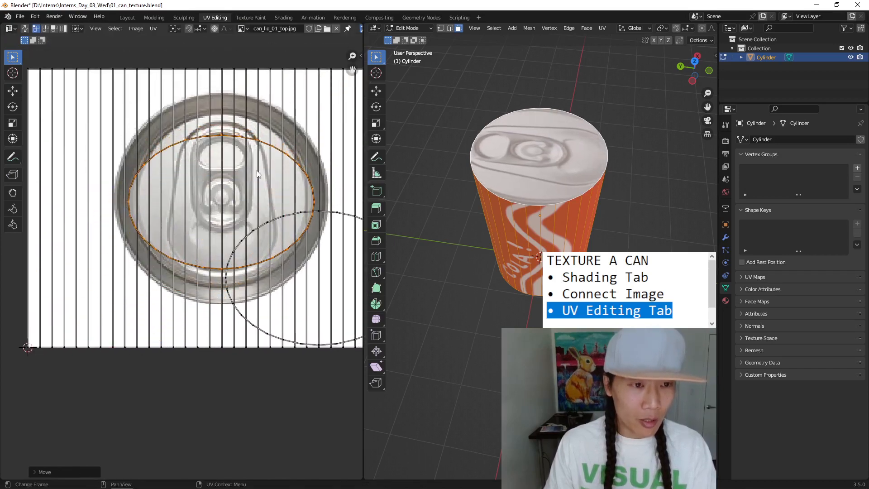
# Stretch the lid island along Y into a circle, then scale and nudge it to fit just inside the lid's outer rim.
pyautogui.press('s')
pyautogui.press('y')
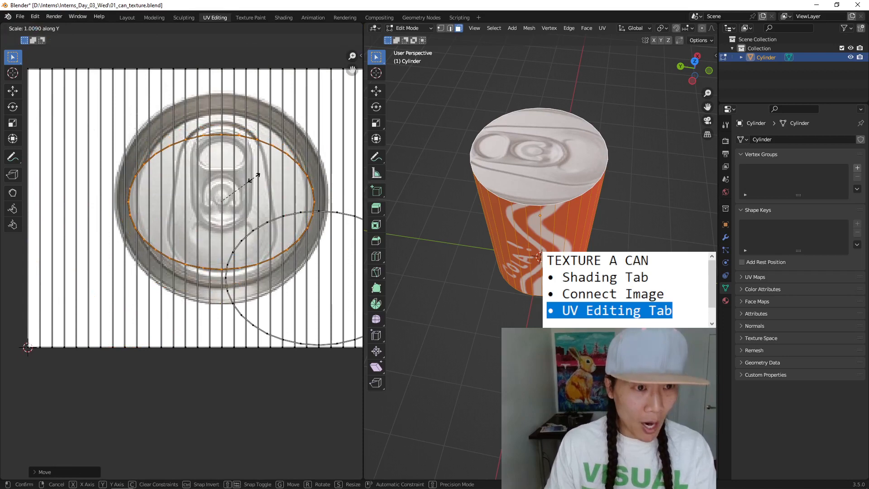
pyautogui.click(260, 168)
pyautogui.press('s')
pyautogui.click(257, 163)
pyautogui.press('g')
pyautogui.click(258, 161)
pyautogui.moveTo(518, 179)
pyautogui.mouseDown(button='middle')
pyautogui.moveTo(547, 164)
pyautogui.moveTo(529, 170)
pyautogui.mouseUp(button='middle')
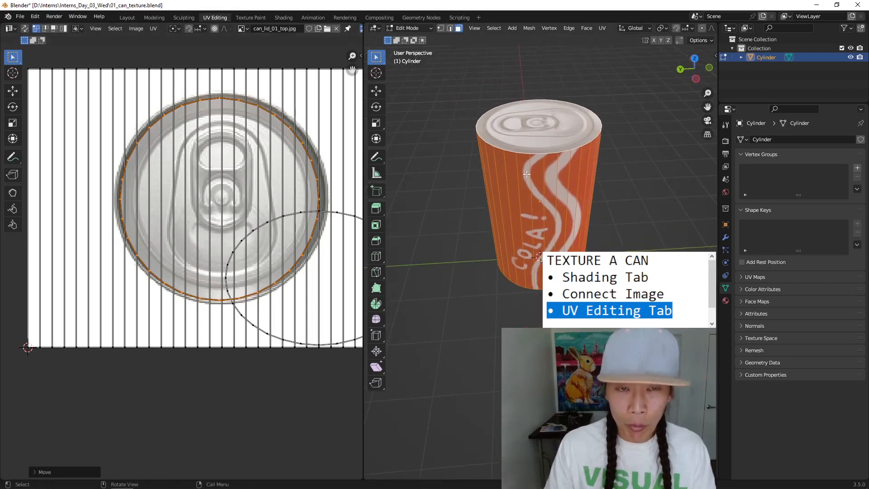
# Switch between the UV Editing and Shading workspaces and inspect the finished lid texture on the can in Shading.
pyautogui.click(284, 18)
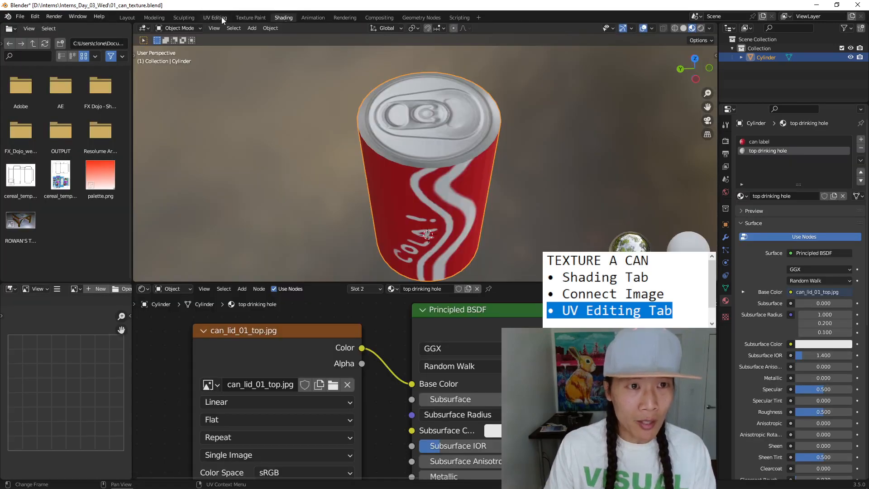
pyautogui.click(220, 18)
pyautogui.click(283, 18)
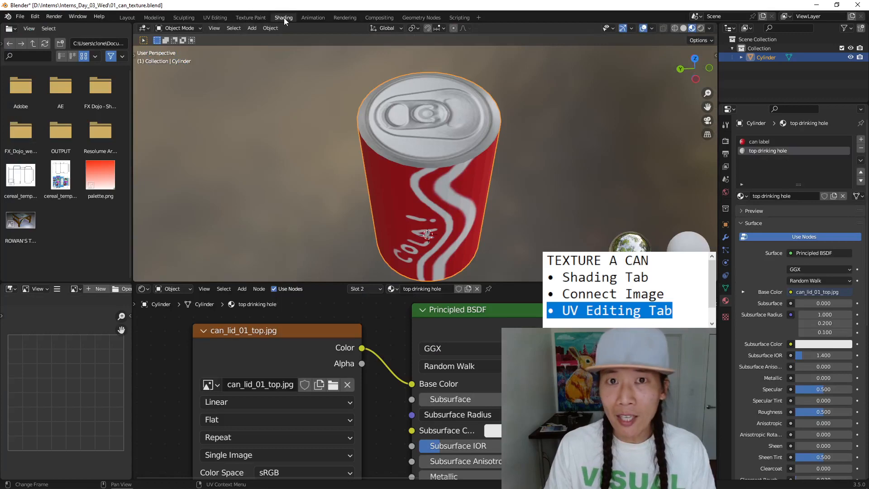
pyautogui.click(218, 17)
pyautogui.click(283, 18)
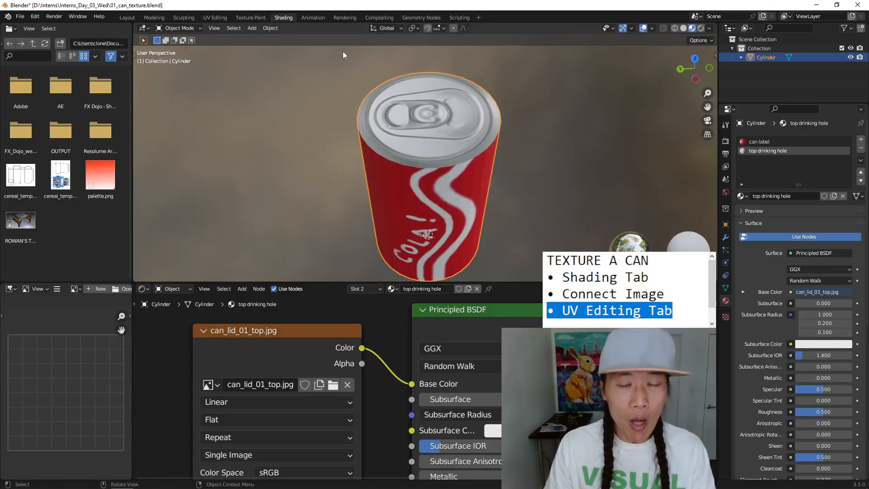
pyautogui.moveTo(454, 206); pyautogui.dragTo(408, 187, button='middle')
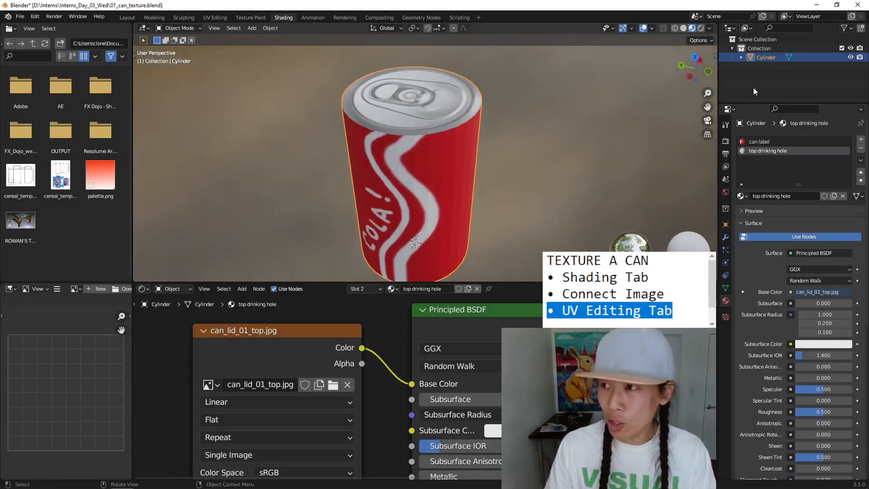
# Add the line "Painting" below UV Editing Tab in the notes, and switch Blender to the Layout workspace.
pyautogui.click(681, 310)
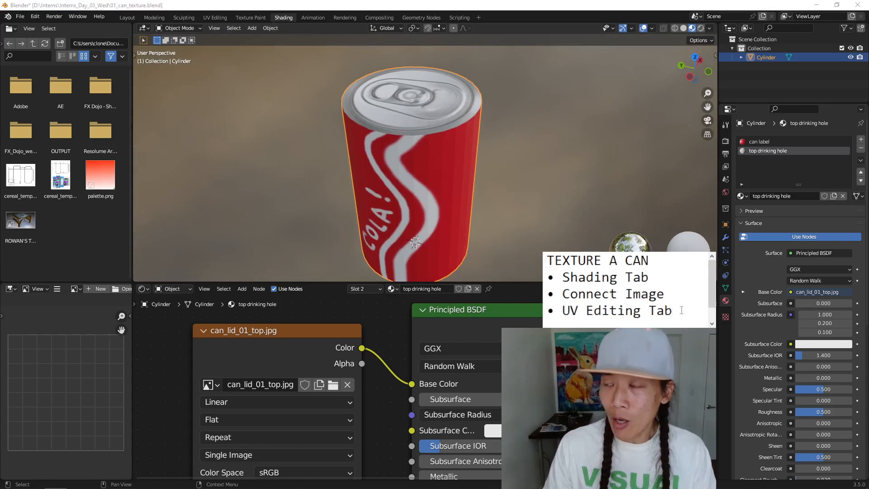
pyautogui.press('Return')
pyautogui.press('Return')
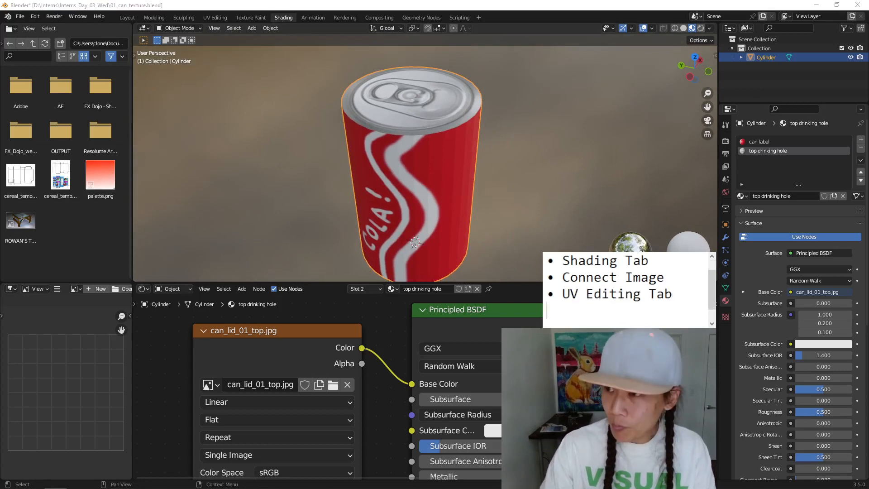
pyautogui.write('Painting')
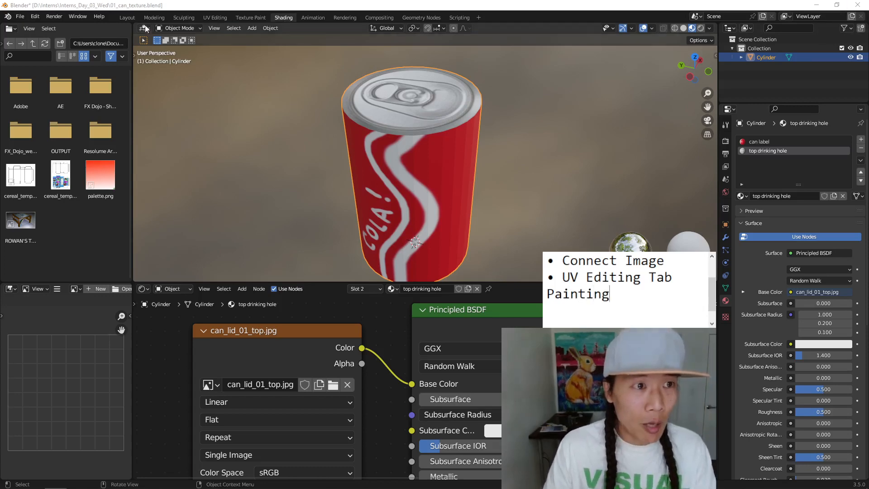
pyautogui.click(127, 18)
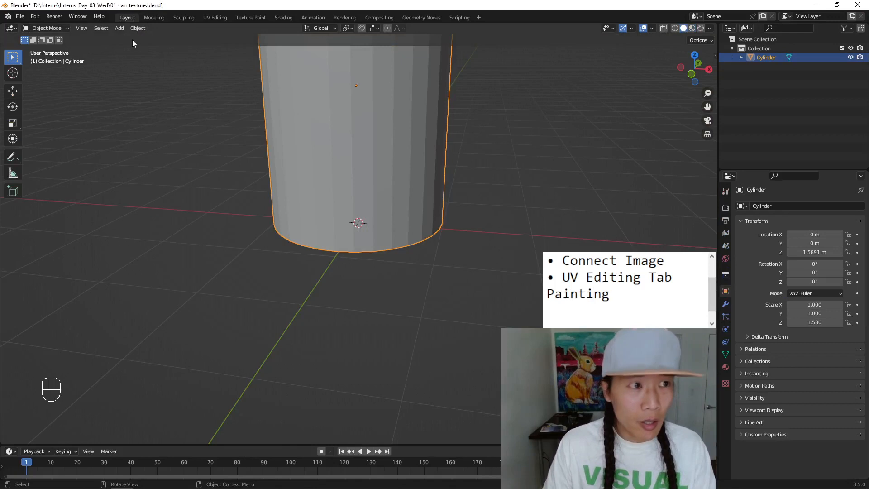
# Turn the 3D viewport into an Image Editor showing the can texture and switch it to Paint mode.
pyautogui.click(11, 28)
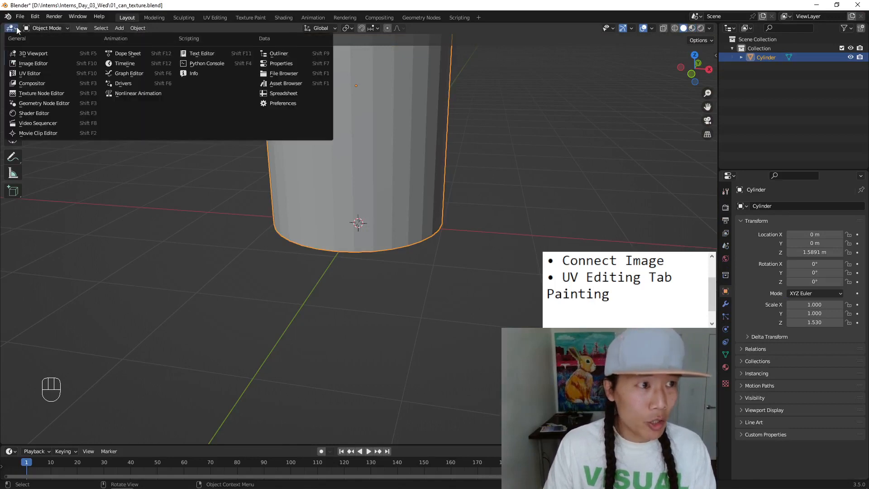
pyautogui.click(28, 64)
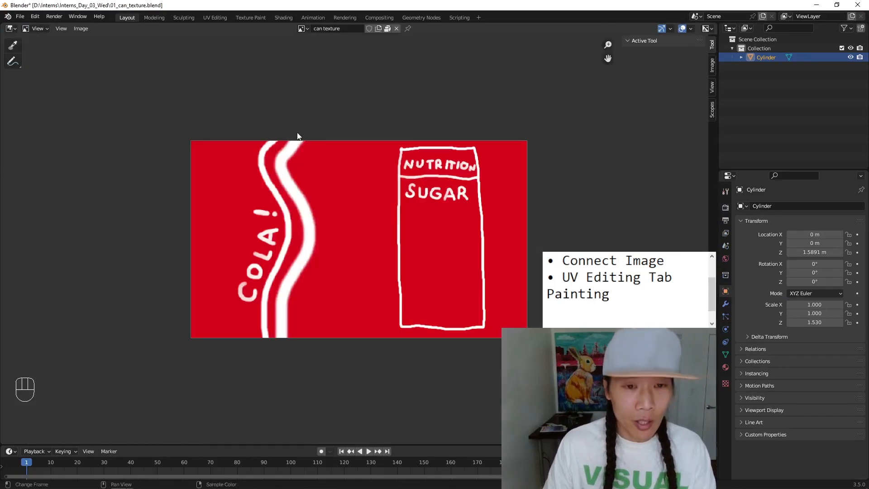
pyautogui.scroll(1, 359, 177)
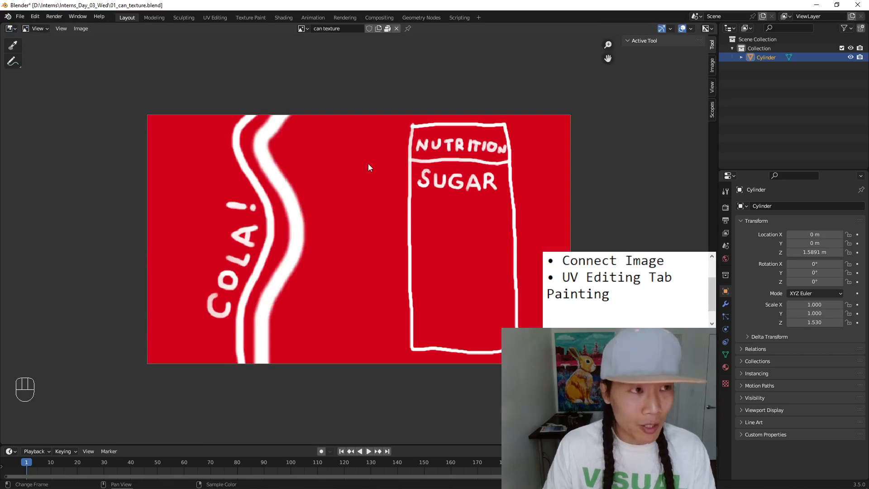
pyautogui.click(40, 28)
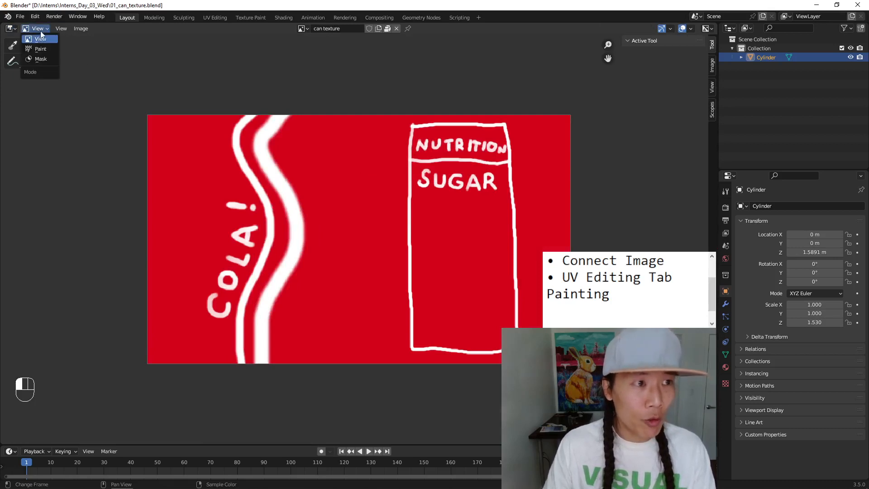
pyautogui.click(40, 48)
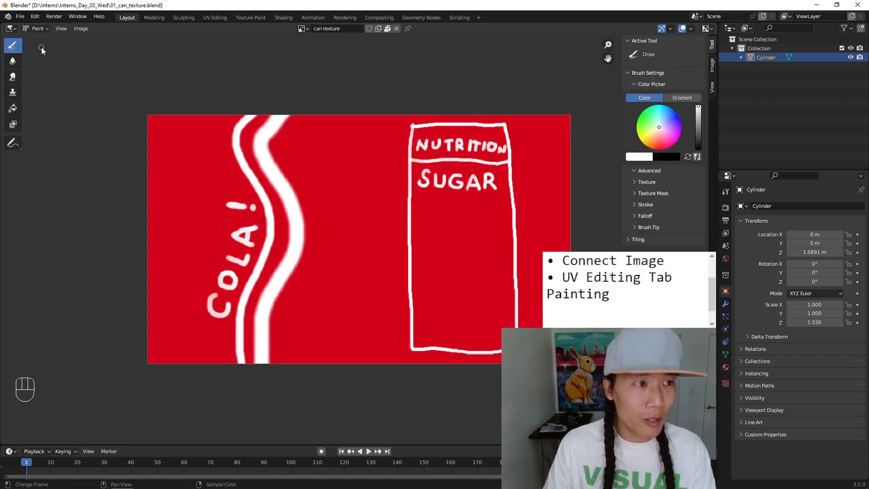
# Choose the Image Editor again and switch its mode to View and back to Paint.
pyautogui.click(12, 29)
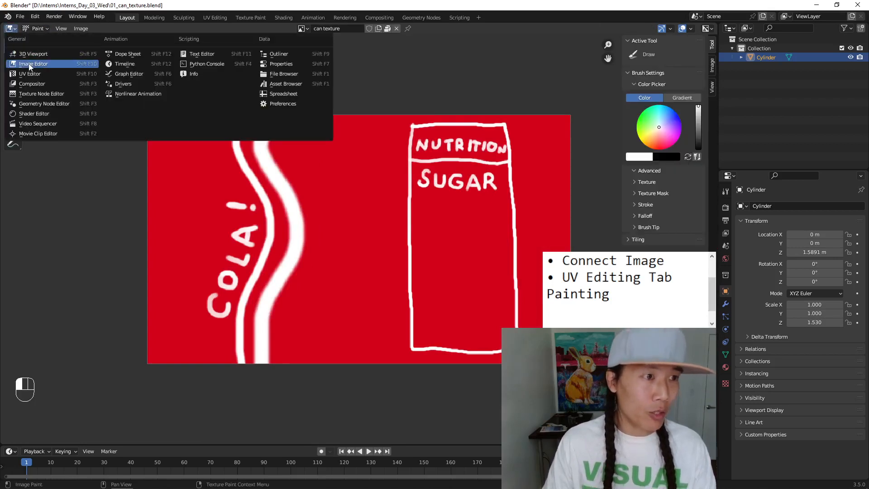
pyautogui.click(29, 62)
pyautogui.click(40, 29)
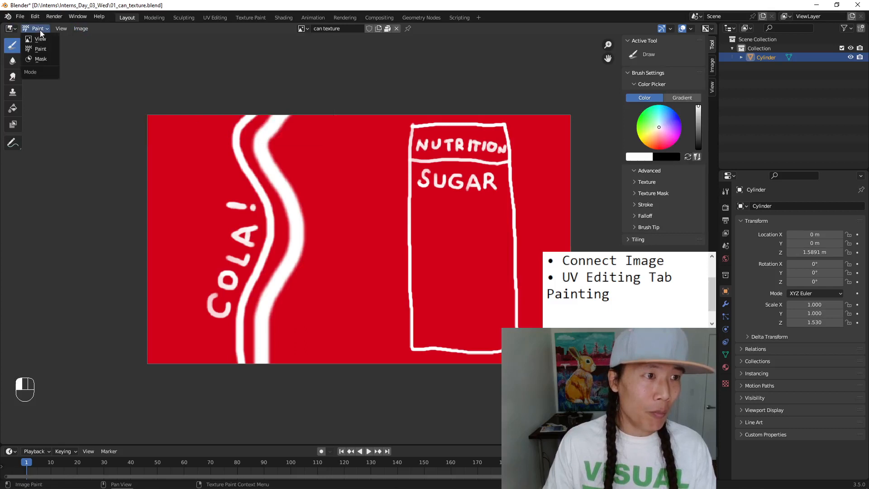
pyautogui.click(40, 39)
pyautogui.click(43, 28)
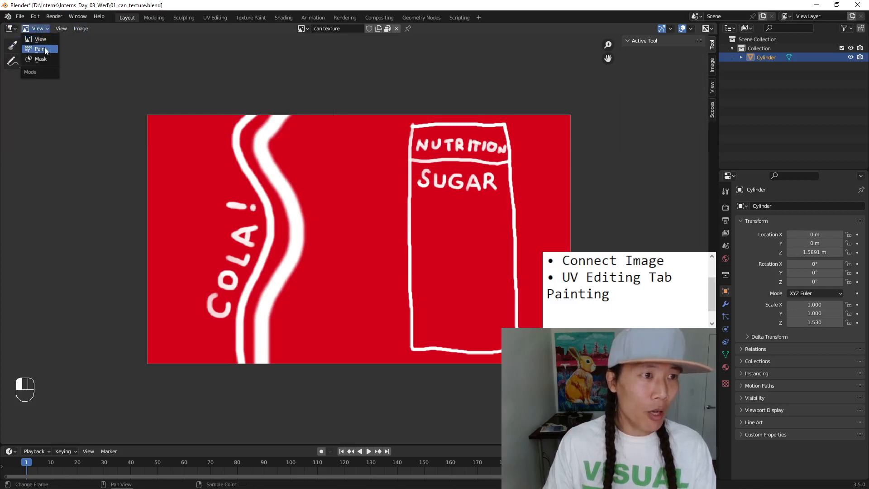
pyautogui.click(41, 49)
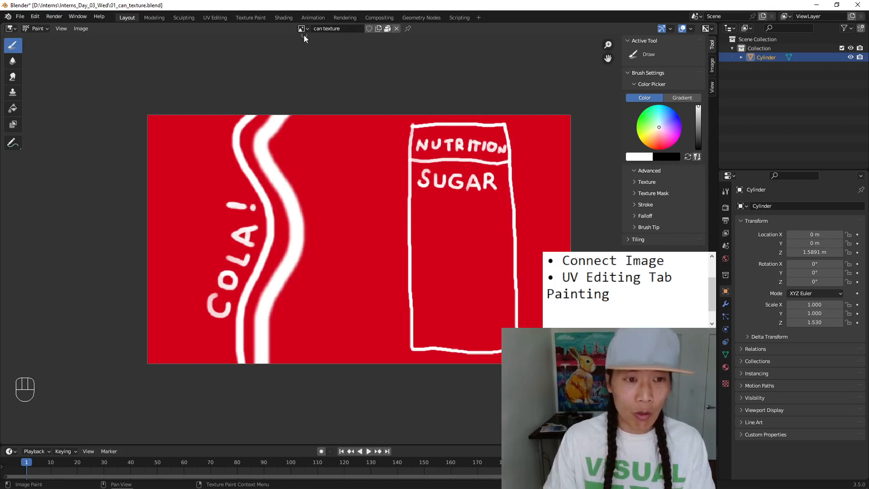
# Unlink the can texture and create a new blank image named "new label" with a width of 1500 px.
pyautogui.click(396, 29)
pyautogui.click(333, 28)
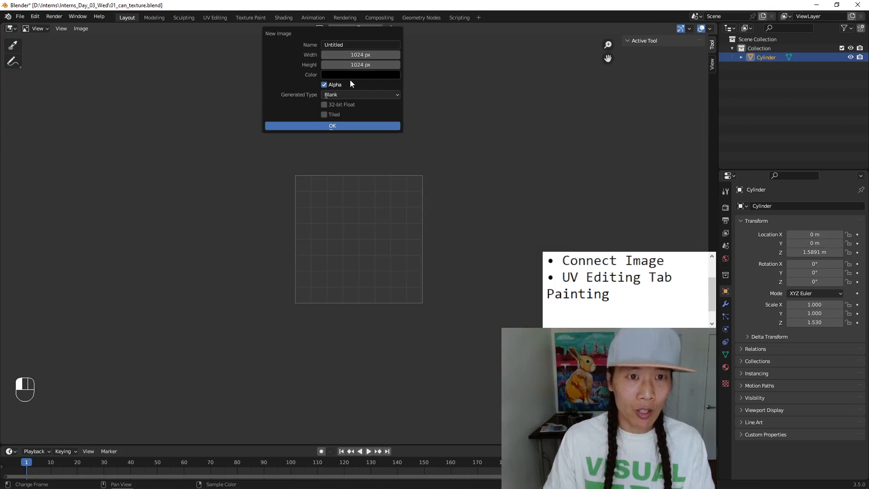
pyautogui.click(375, 54)
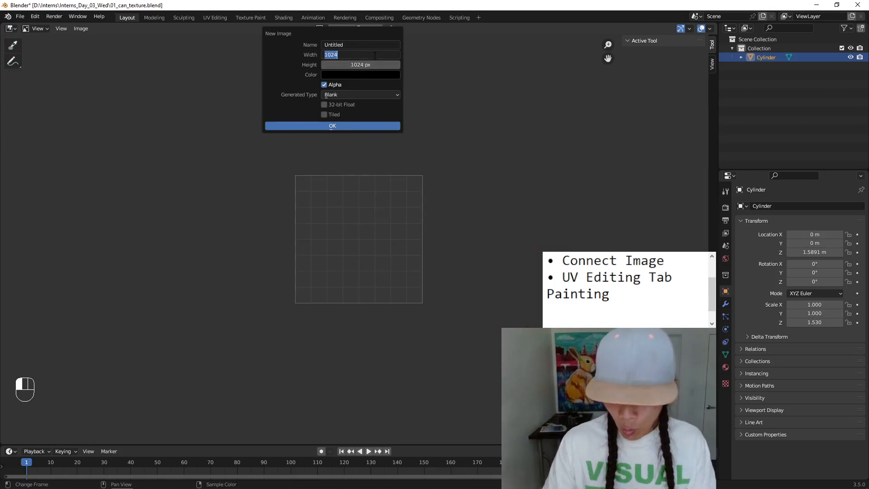
pyautogui.write('15')
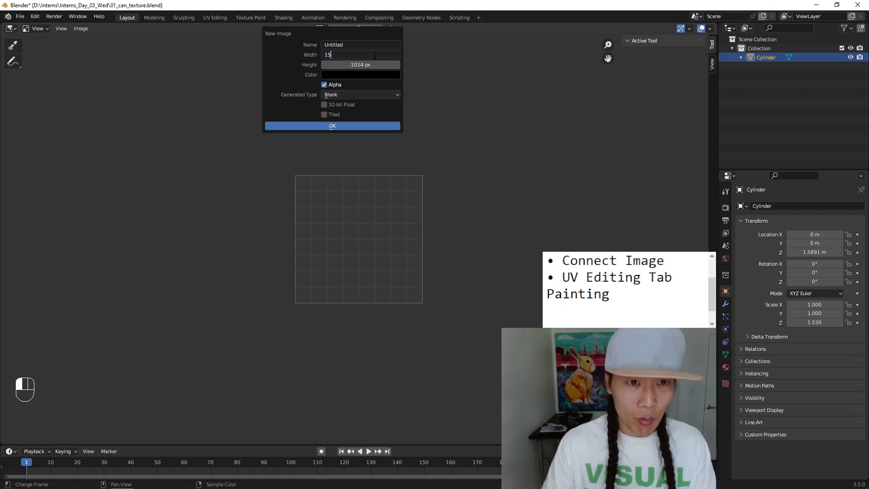
pyautogui.write('00')
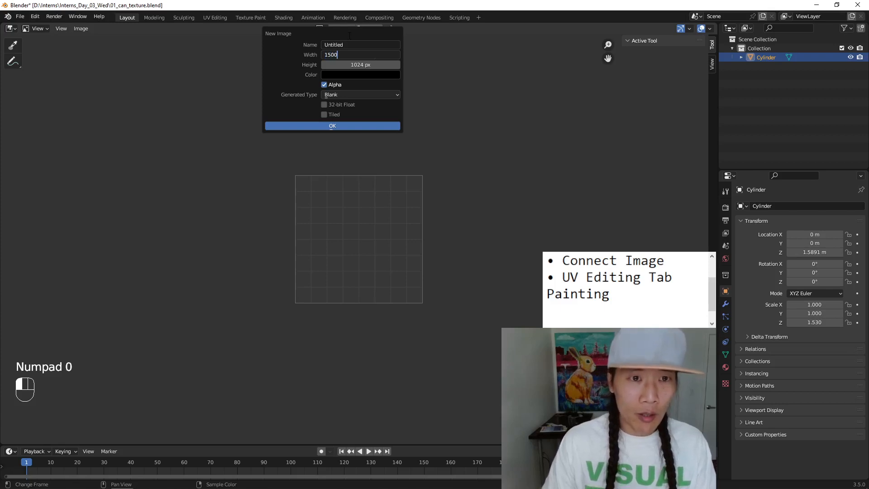
pyautogui.click(348, 44)
pyautogui.write('r')
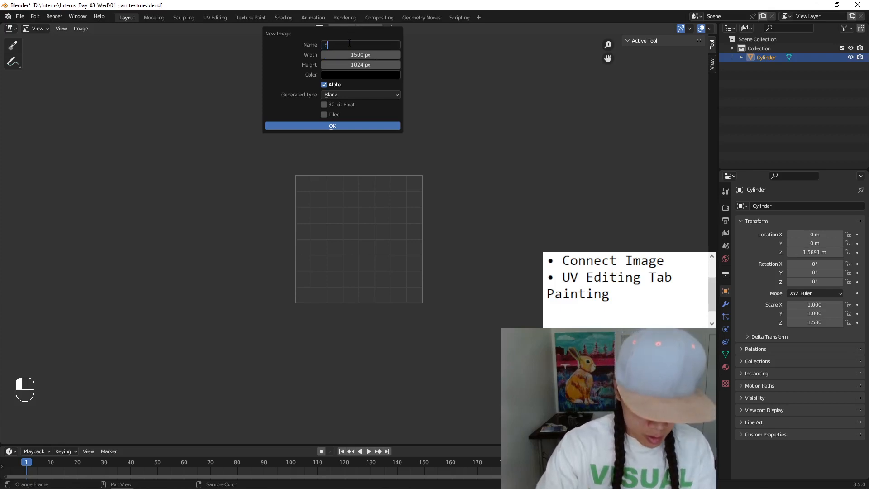
pyautogui.write('ew labe')
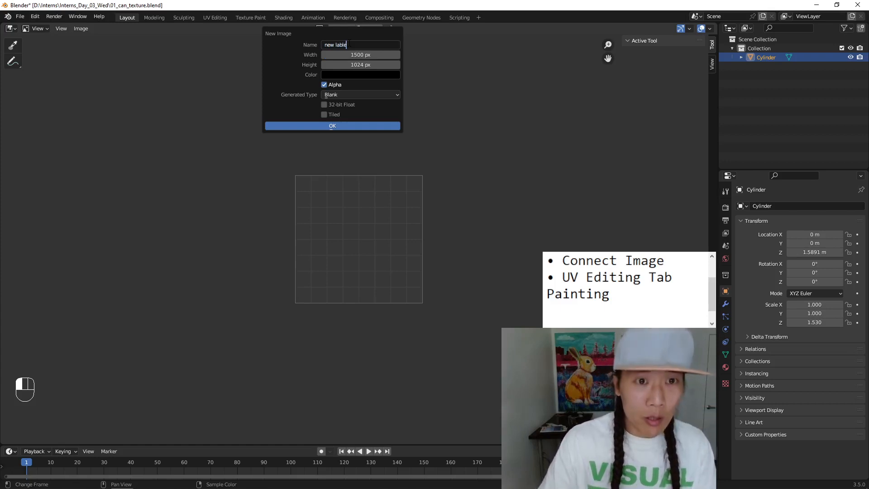
pyautogui.press('BackSpace')
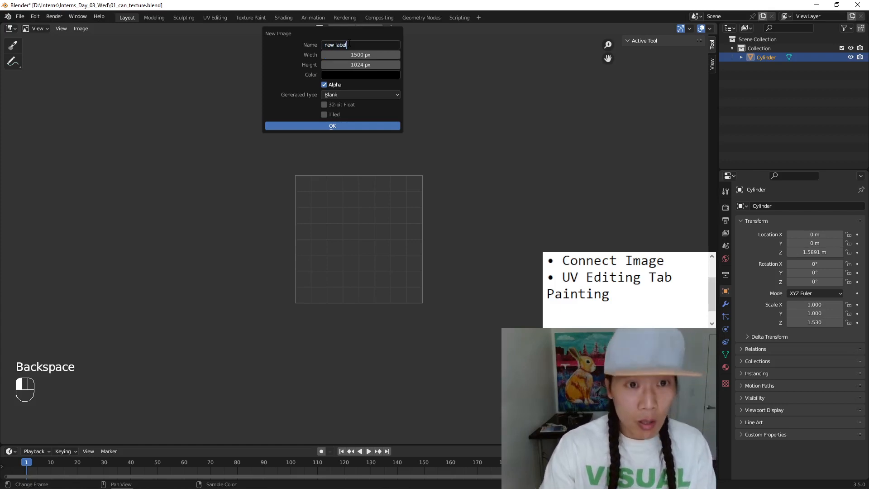
pyautogui.click(346, 126)
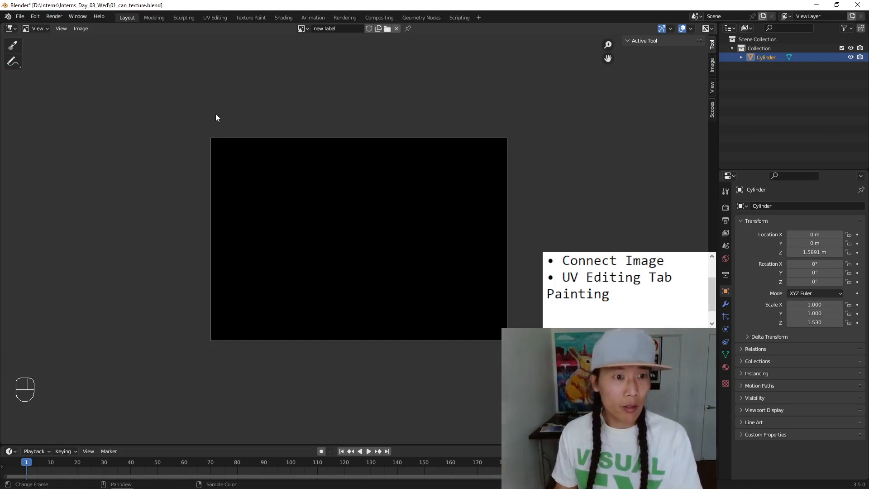
# Switch the new label image to Paint mode and flood it with red using the Fill tool.
pyautogui.click(44, 30)
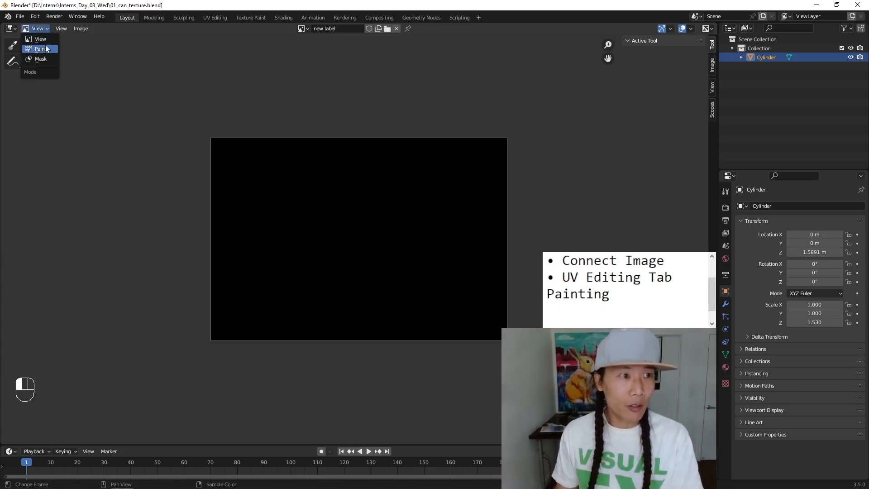
pyautogui.click(44, 47)
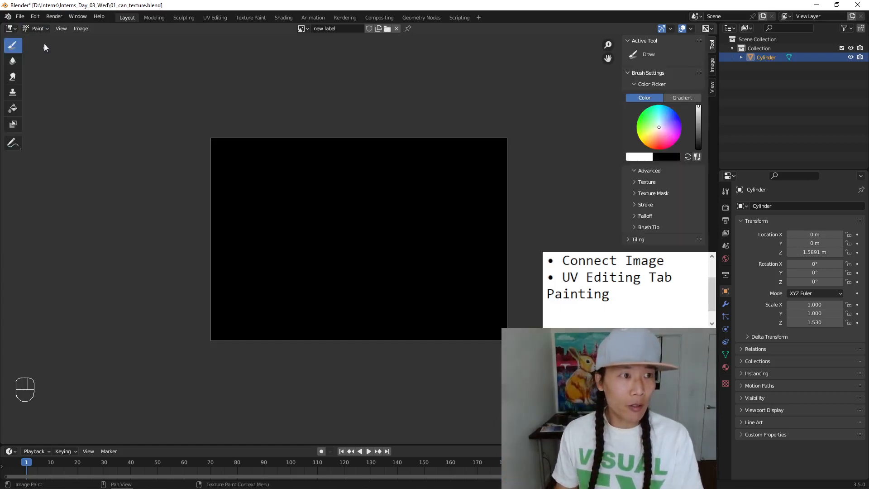
pyautogui.click(17, 110)
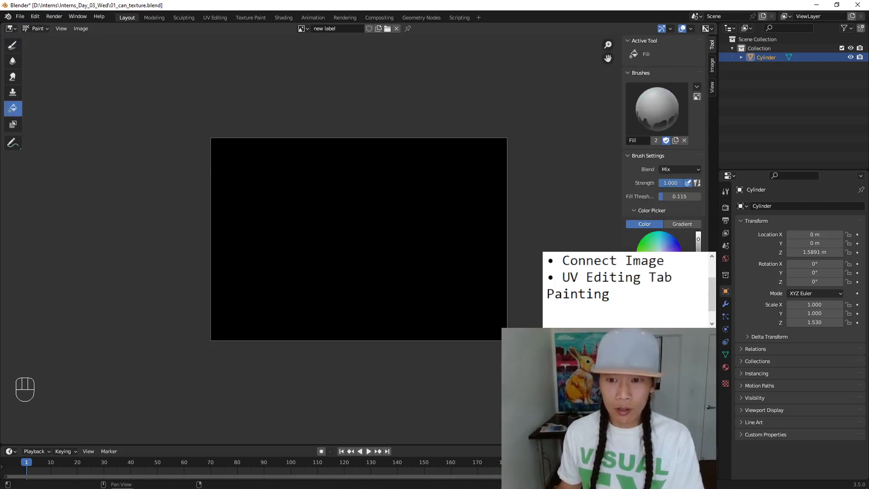
pyautogui.click(407, 298)
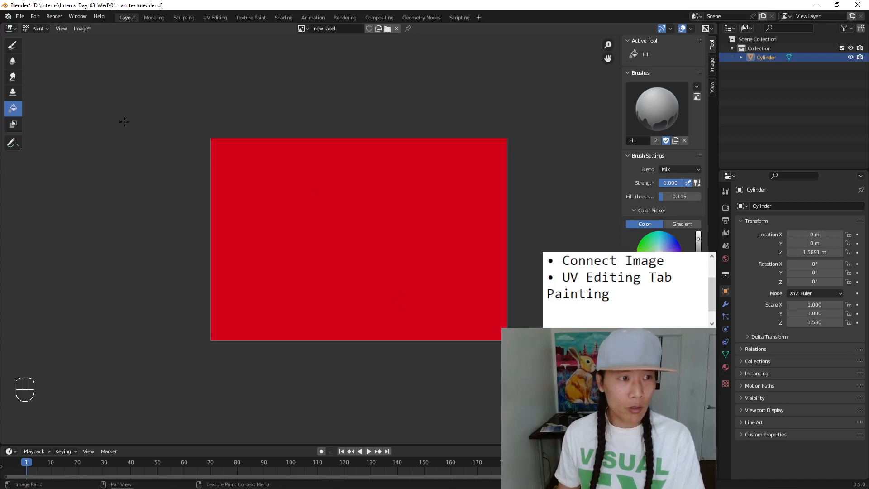
# Choose the Draw brush and set its radius to 34 px with strength 1.000.
pyautogui.click(14, 47)
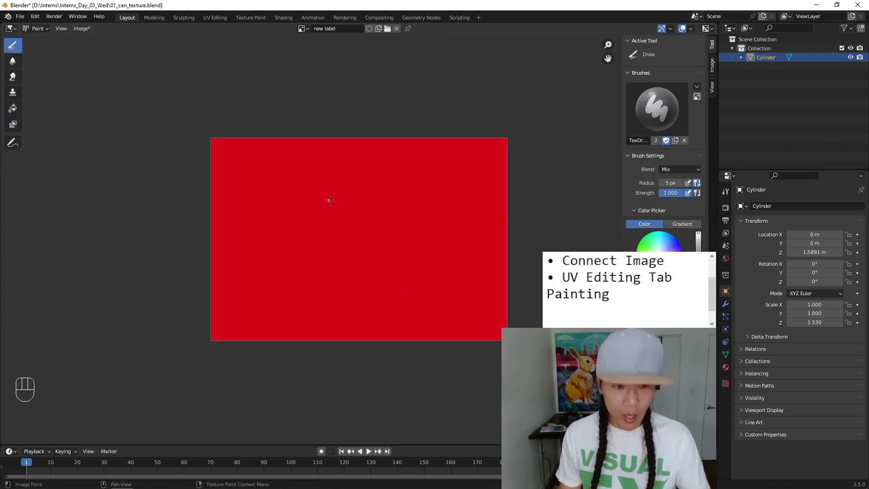
pyautogui.press('f')
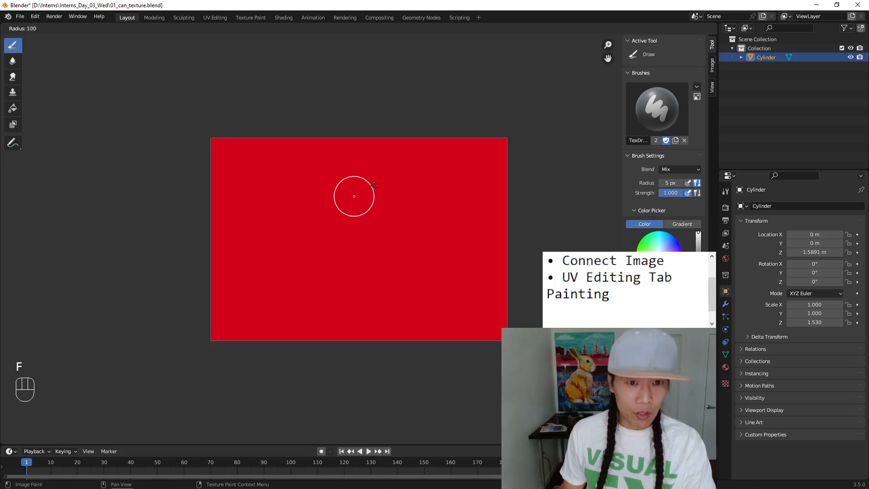
pyautogui.click(361, 197)
pyautogui.hotkey('shift', 'f')
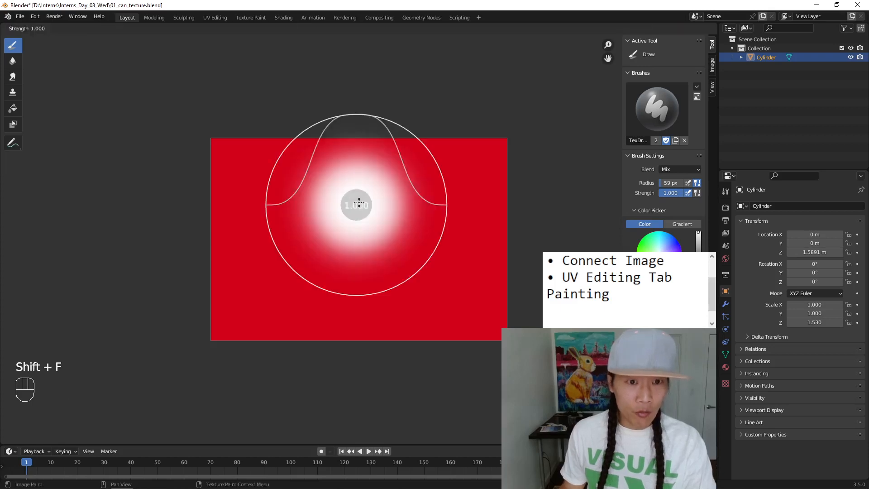
pyautogui.click(393, 186)
pyautogui.press('f')
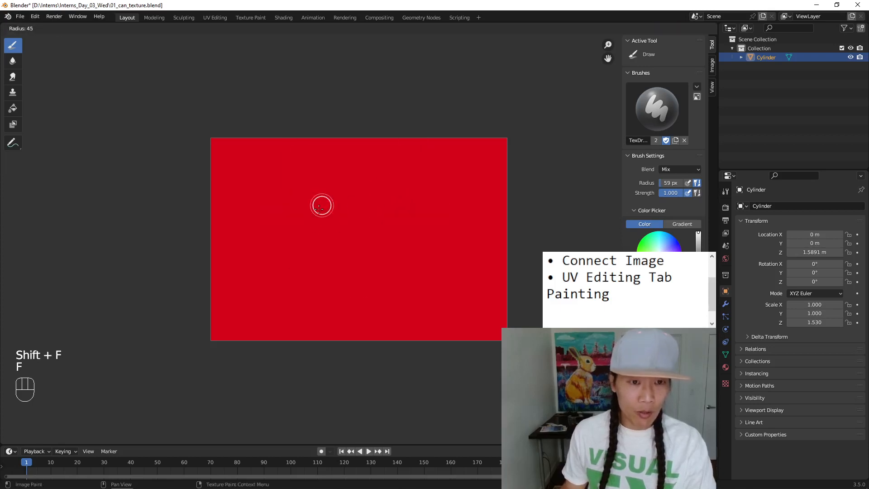
pyautogui.click(322, 206)
# Paint two parallel white wavy stripes down the red label and the vertical word COLA beside them.
pyautogui.moveTo(318, 136)
pyautogui.mouseDown()
pyautogui.moveTo(316, 287)
pyautogui.moveTo(292, 340)
pyautogui.mouseUp()
pyautogui.click(331, 136)
pyautogui.moveTo(332, 136)
pyautogui.mouseDown()
pyautogui.moveTo(306, 217)
pyautogui.moveTo(327, 330)
pyautogui.moveTo(314, 341)
pyautogui.mouseUp()
pyautogui.moveTo(258, 300); pyautogui.dragTo(286, 302)
pyautogui.moveTo(277, 265)
pyautogui.mouseDown()
pyautogui.moveTo(283, 243)
pyautogui.moveTo(263, 186)
pyautogui.moveTo(271, 179)
pyautogui.mouseUp()
pyautogui.moveTo(267, 189); pyautogui.dragTo(262, 219)
# Set the brush radius to 18 px and paint a tall white rectangle outline on the label's right half.
pyautogui.press('f')
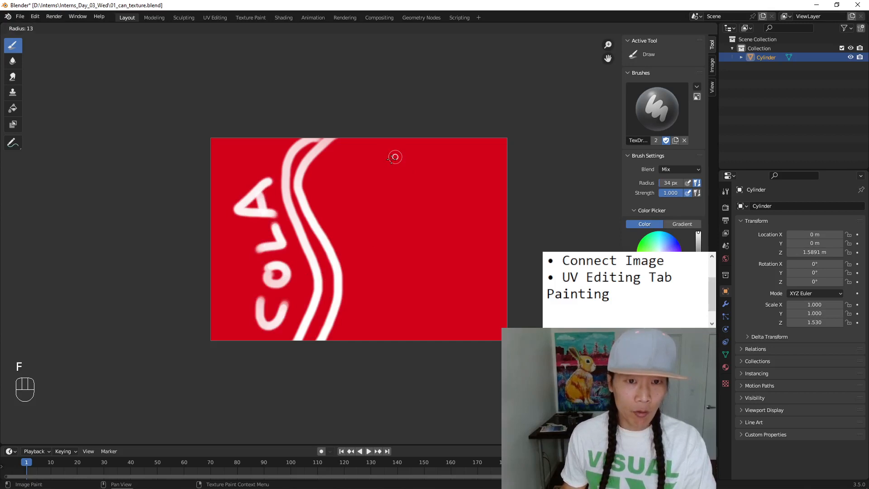
pyautogui.click(392, 157)
pyautogui.moveTo(390, 150)
pyautogui.mouseDown()
pyautogui.moveTo(389, 308)
pyautogui.moveTo(461, 319)
pyautogui.moveTo(486, 285)
pyautogui.moveTo(484, 178)
pyautogui.moveTo(454, 154)
pyautogui.moveTo(390, 147)
pyautogui.mouseUp()
# Toggle the visibility of the Image Editor's sidebar and toolbar off and back on.
pyautogui.press('n')
pyautogui.press('n')
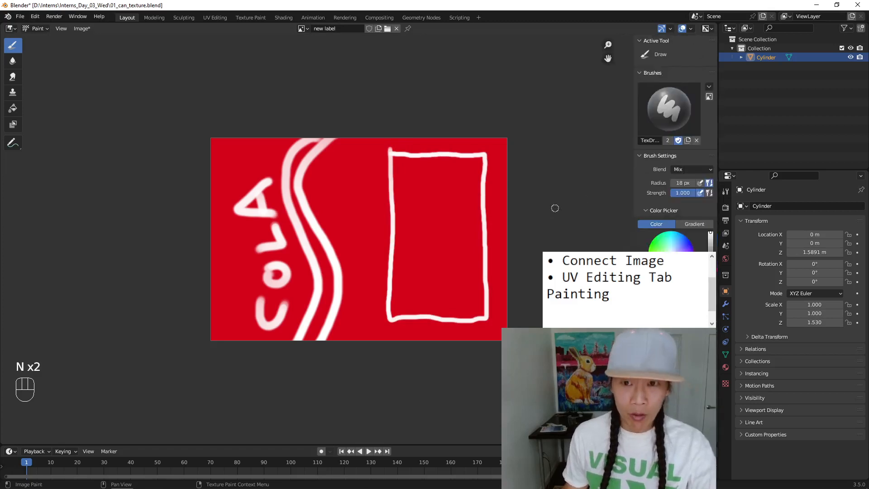
pyautogui.press('t')
pyautogui.press('t')
pyautogui.press('t')
pyautogui.press('t')
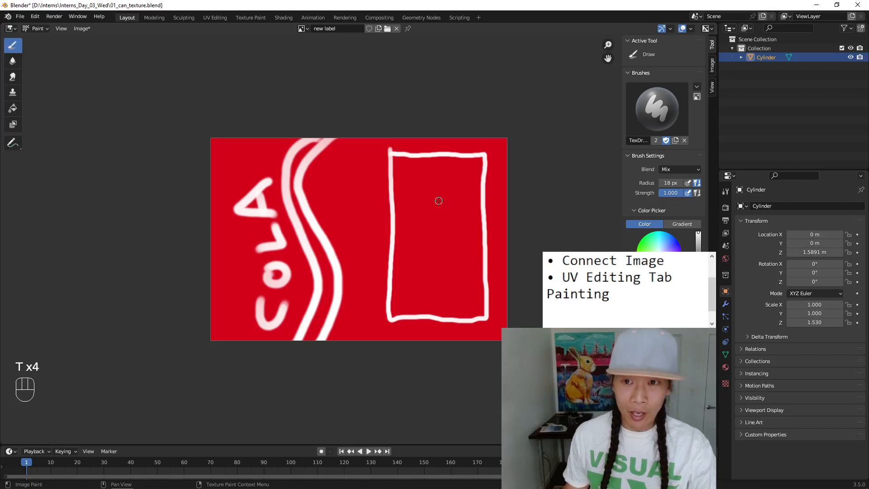
pyautogui.press('n')
pyautogui.press('n')
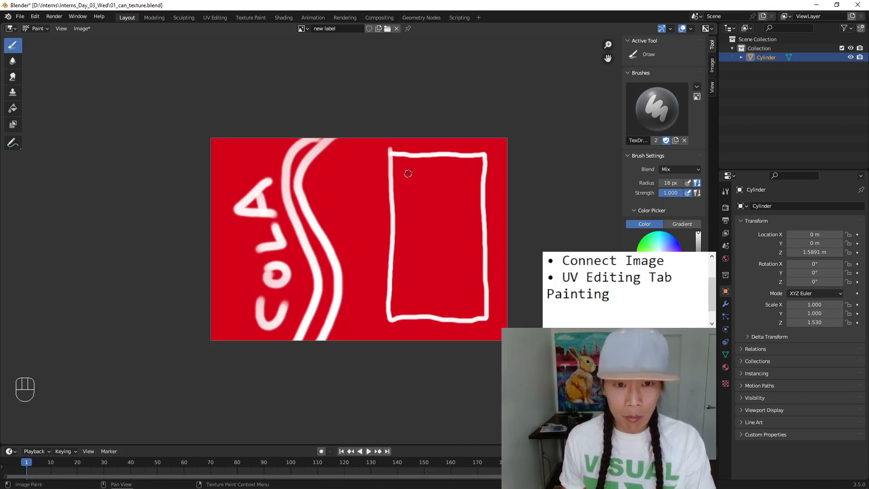
# Paint the word SUGAR in white inside the upper part of the rectangle.
pyautogui.moveTo(411, 171)
pyautogui.mouseDown()
pyautogui.moveTo(399, 190)
pyautogui.moveTo(437, 174)
pyautogui.moveTo(446, 192)
pyautogui.moveTo(472, 193)
pyautogui.mouseUp()
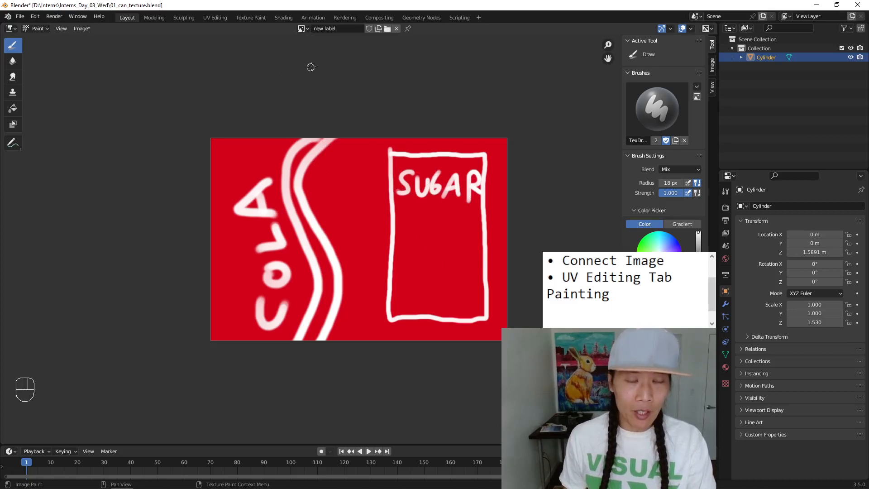
# Pack the painted label image into the Blender file.
pyautogui.click(84, 30)
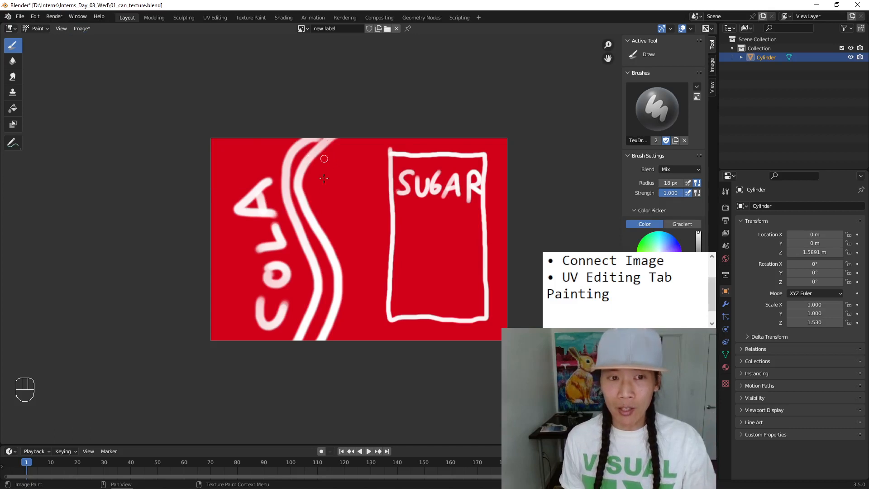
pyautogui.click(84, 30)
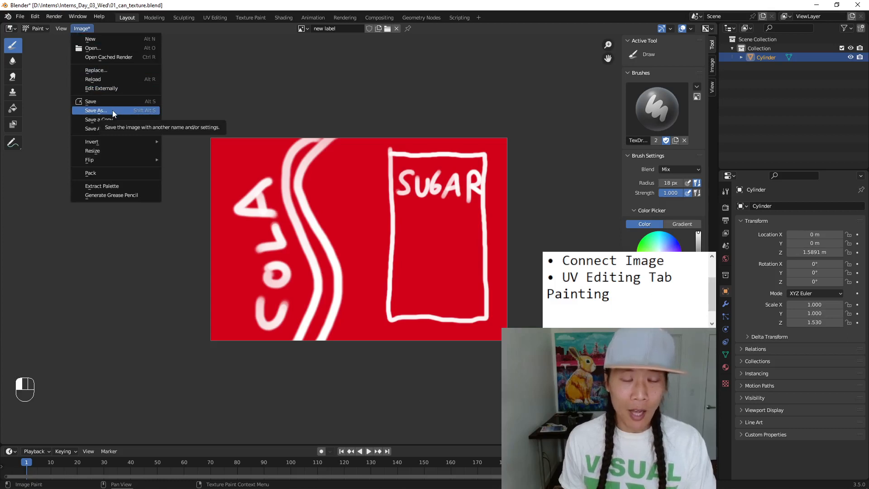
pyautogui.click(119, 171)
pyautogui.click(20, 16)
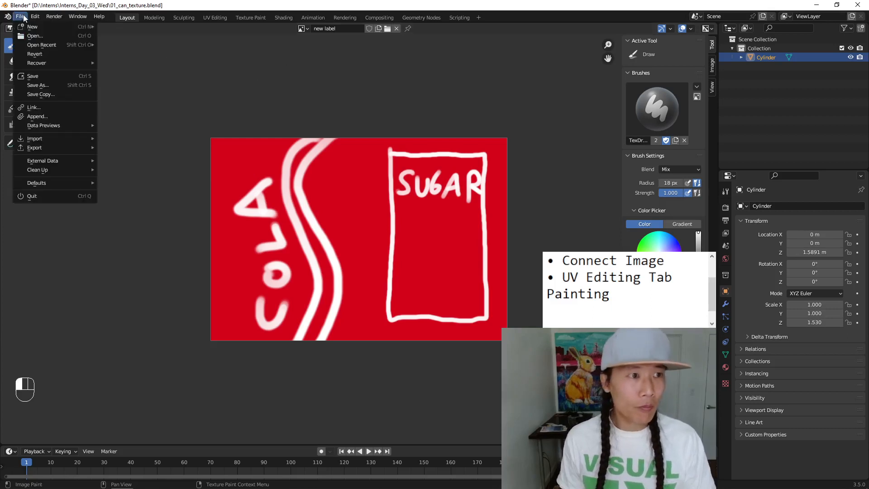